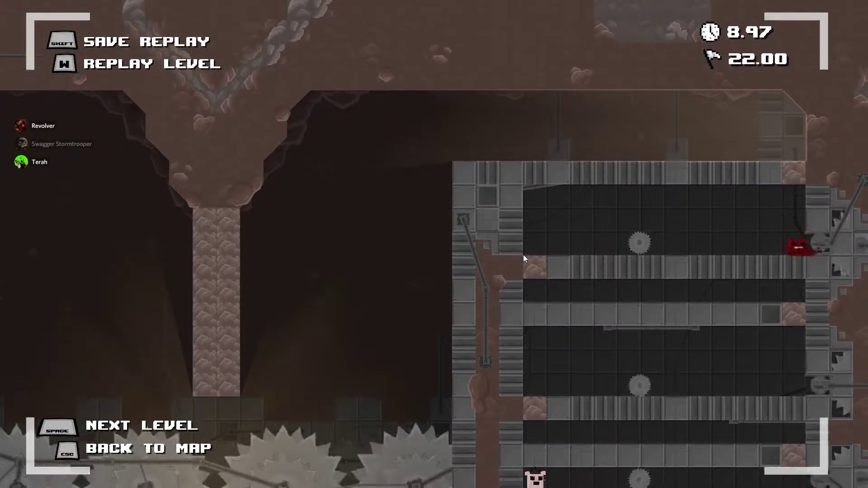
# Skip the level results to finish up and return to the CH1: The Forest map
pyautogui.press('space')
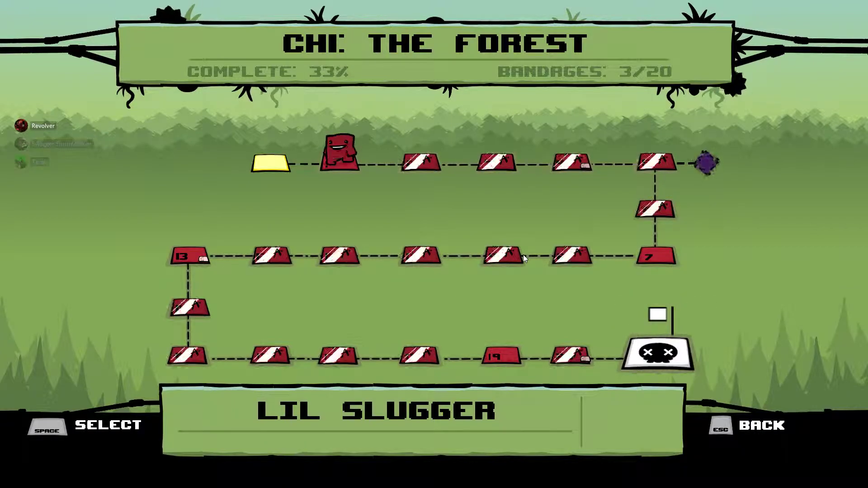
# Leave the Forest map for the CH2: The Hospital chapter to begin 2-1 Biohazard
pyautogui.press('Escape')
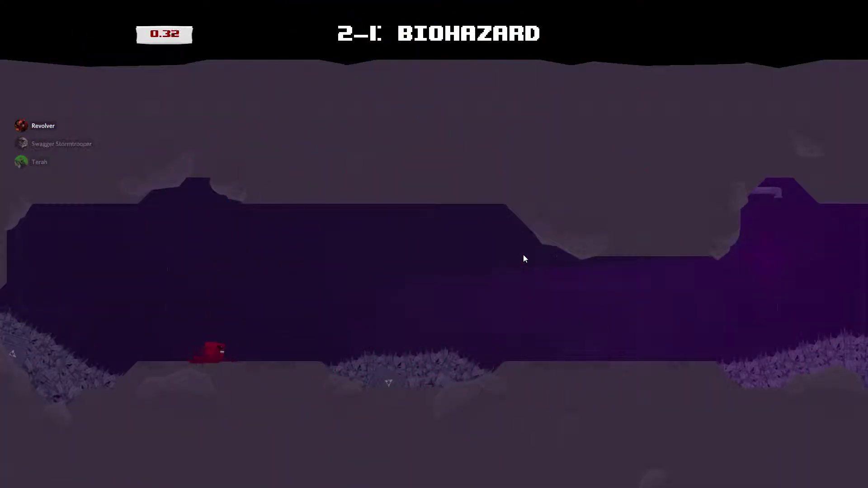
# Clear level 2-1 Biohazard by running right and wall-jumping up the shaft to Bandage Girl
pyautogui.press('space')
pyautogui.press('Right')
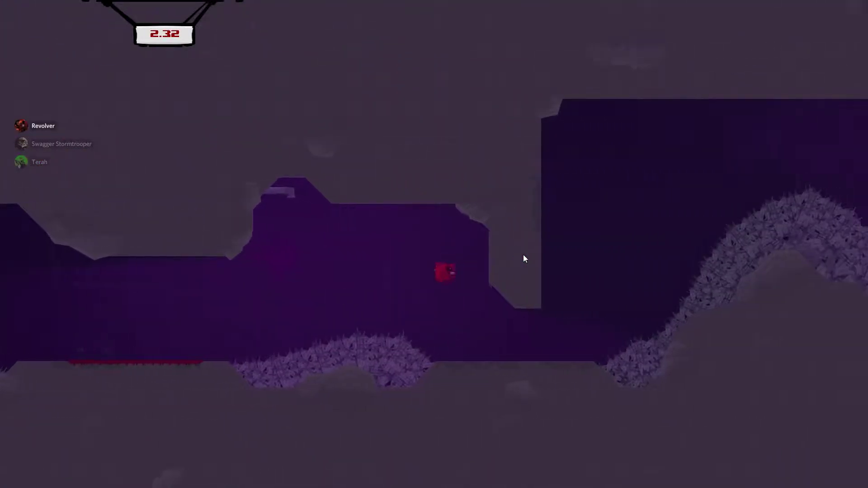
pyautogui.press('Right')
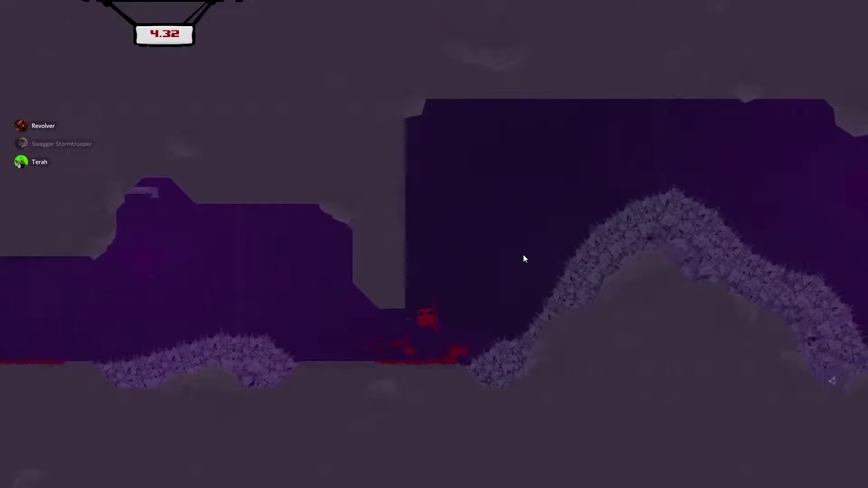
pyautogui.press('space')
pyautogui.press('Right')
pyautogui.press('space')
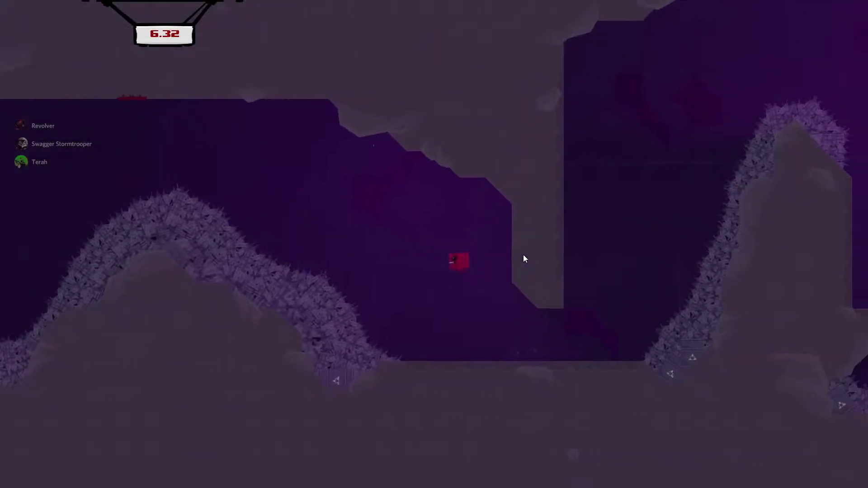
pyautogui.press('Right')
pyautogui.press('space')
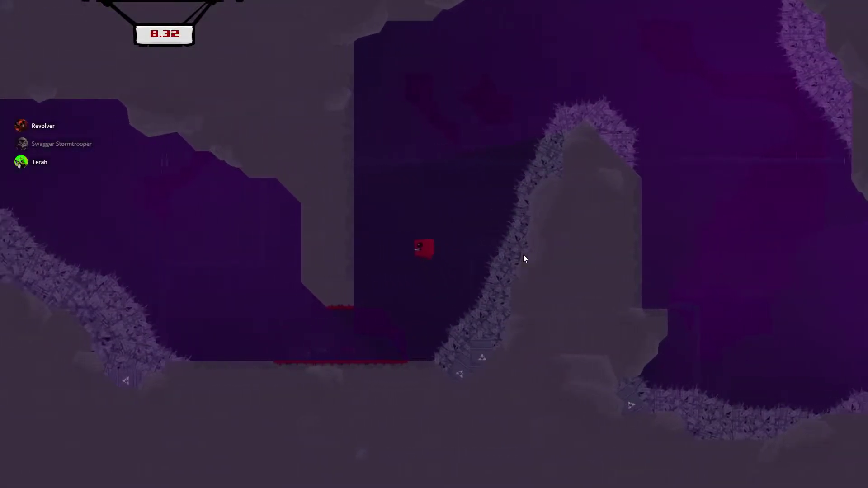
pyautogui.press('space')
pyautogui.press('Right')
pyautogui.press('Right')
pyautogui.press('space')
pyautogui.press('Right')
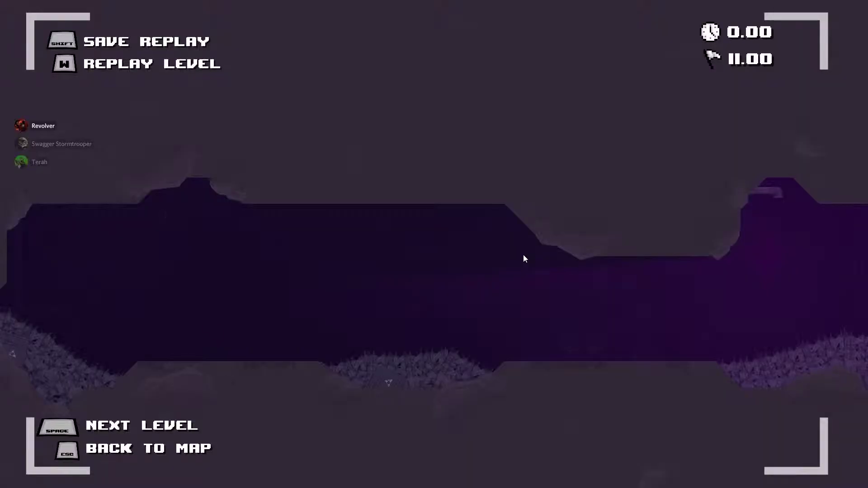
# Clear level 2-2 One Down, leaping past the saw and wall-jumping across shafts to the goal
pyautogui.press('space')
pyautogui.press('Right')
pyautogui.press('space')
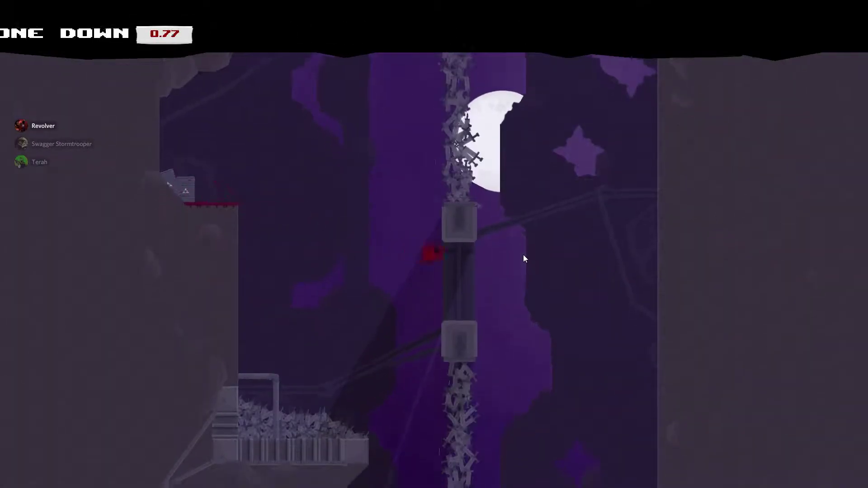
pyautogui.press('Left')
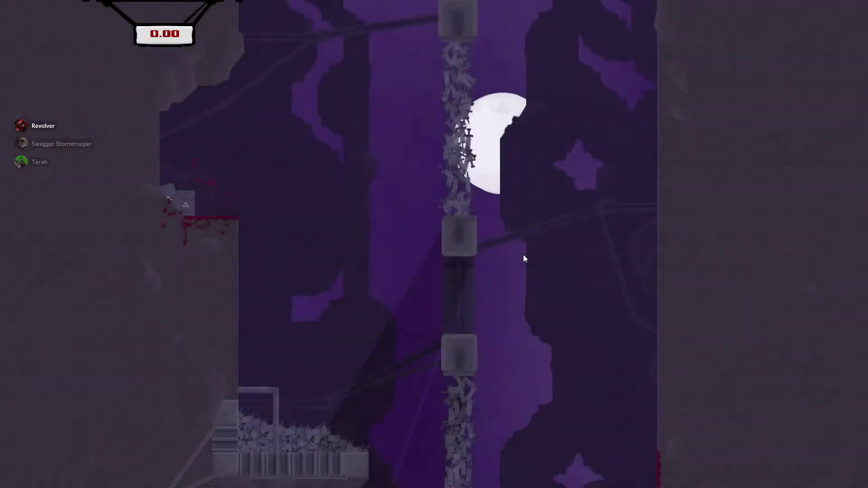
pyautogui.press('Right')
pyautogui.press('space')
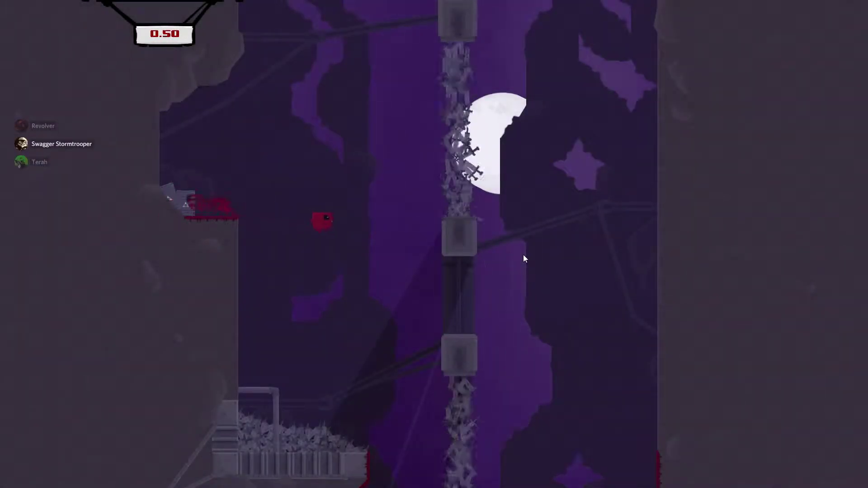
pyautogui.press('Right')
pyautogui.press('space')
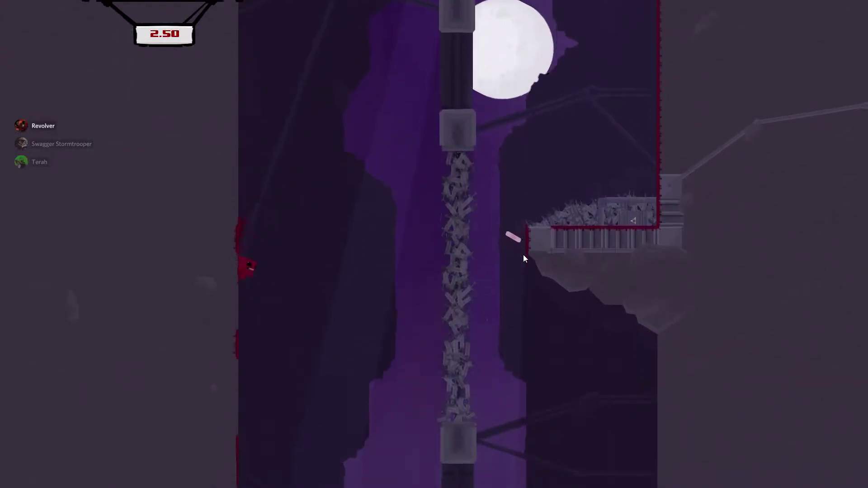
pyautogui.press('space')
pyautogui.press('Right')
pyautogui.press('space')
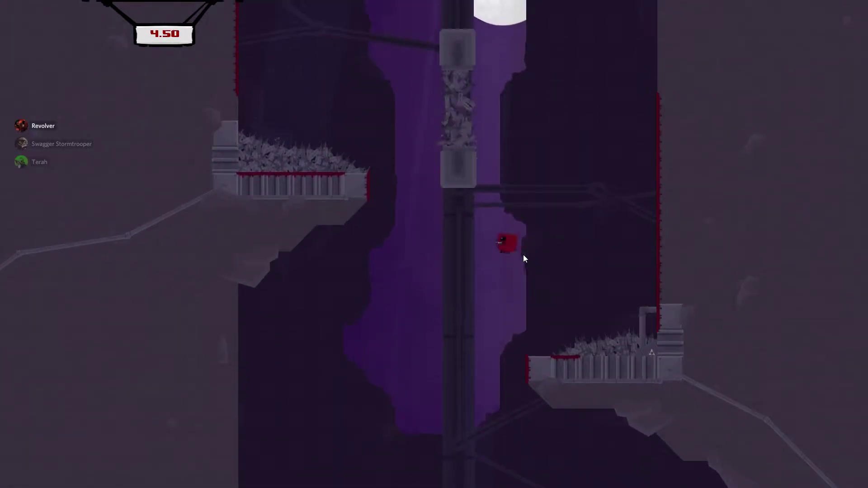
pyautogui.press('Left')
pyautogui.press('Right')
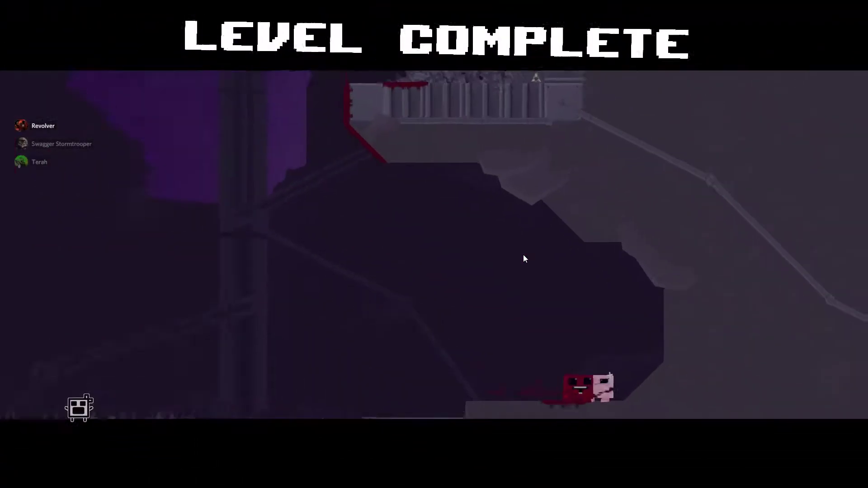
# Start level 2-3 Memories and run the top corridors, dropping to the lower corridor
pyautogui.press('space')
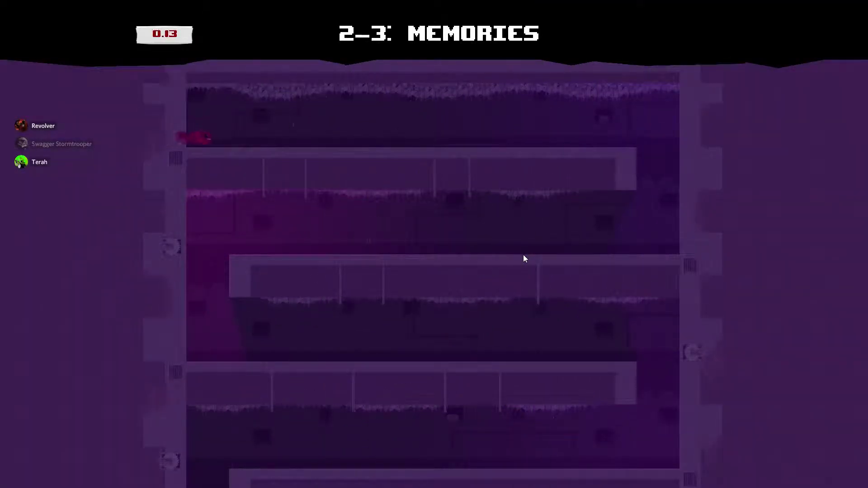
pyautogui.press('Right')
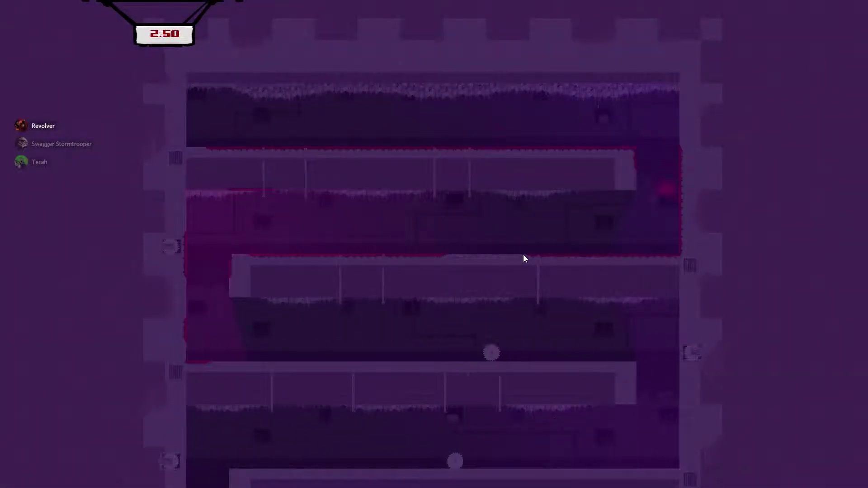
pyautogui.press('Left')
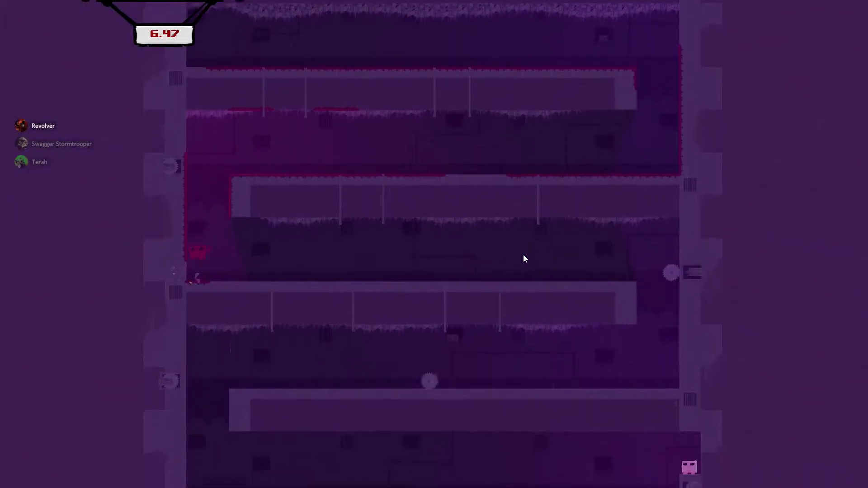
pyautogui.press('Right')
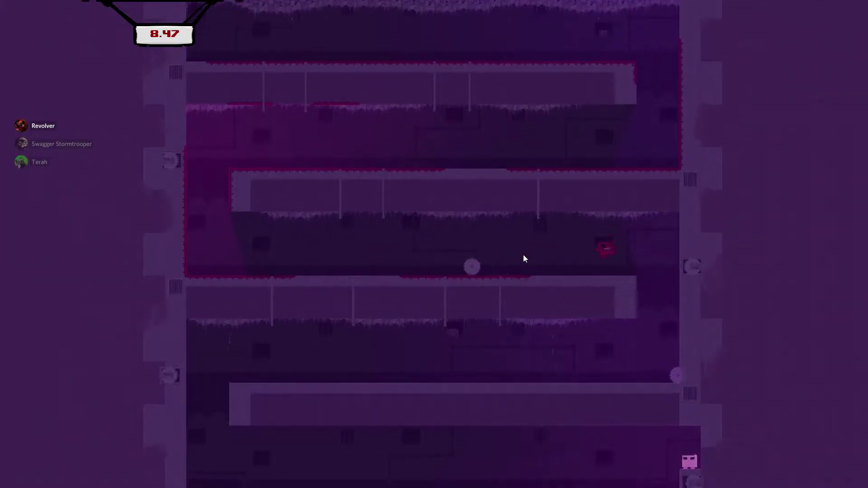
pyautogui.press('Right')
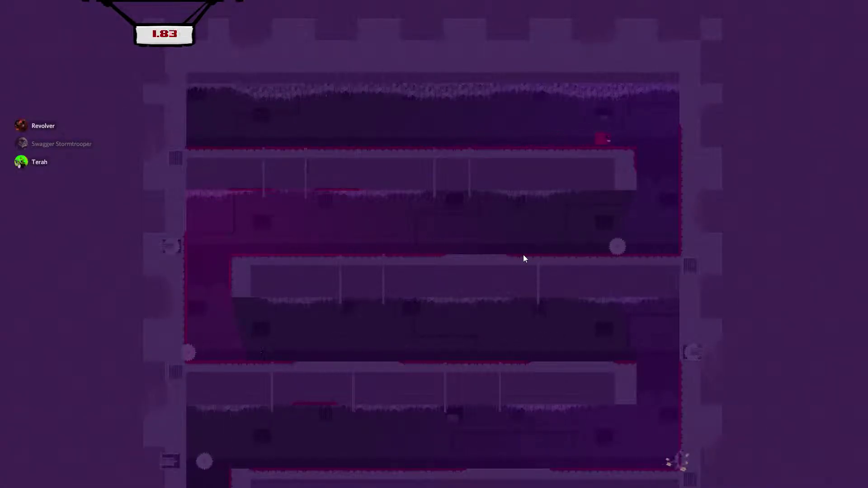
# Retry the saw-blade zigzag, running the corridors past the saws and dropping down the left shaft
pyautogui.press('Left')
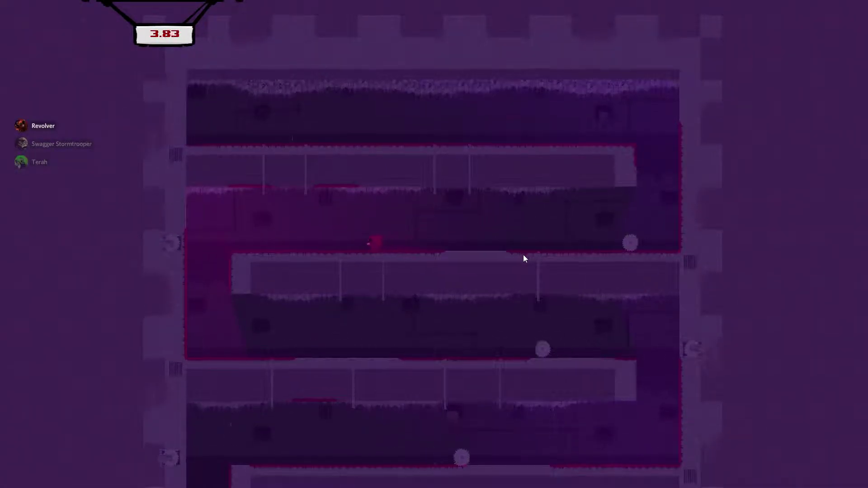
pyautogui.press('Left')
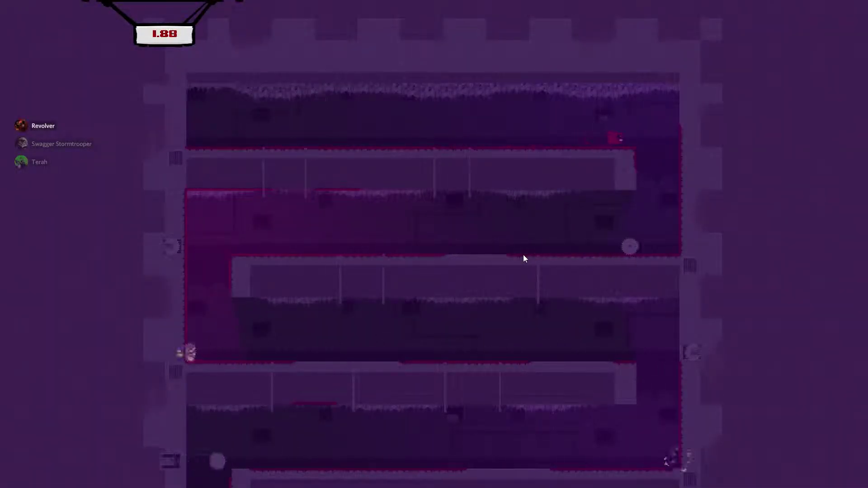
pyautogui.press('Left')
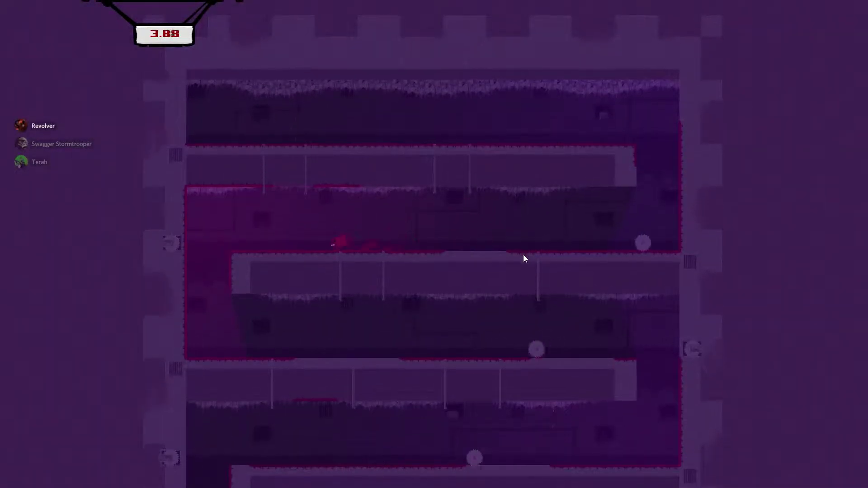
pyautogui.press('Left')
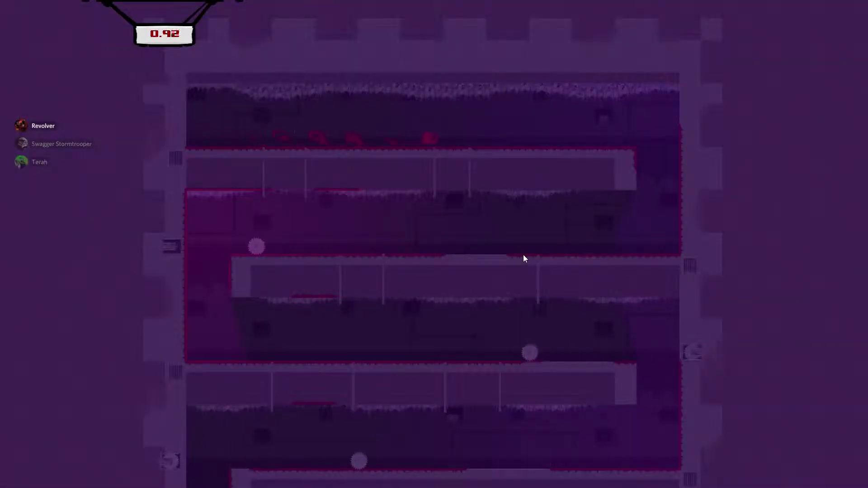
pyautogui.press('Left')
pyautogui.press('Left')
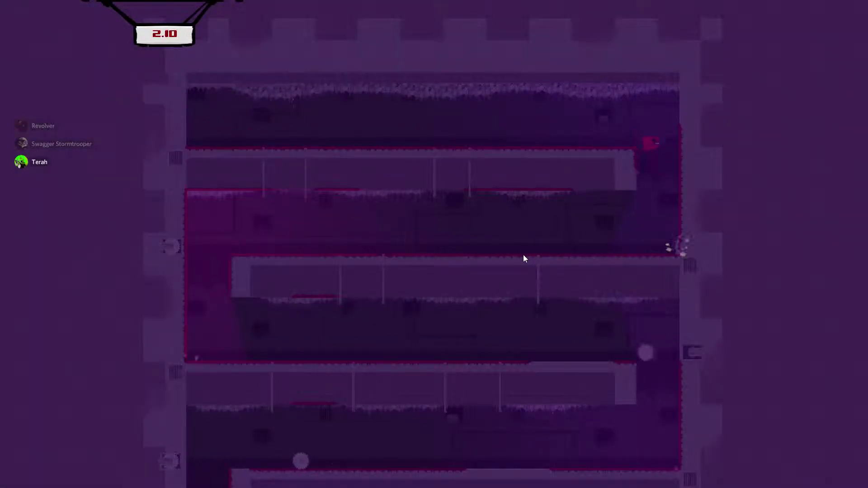
pyautogui.press('Left')
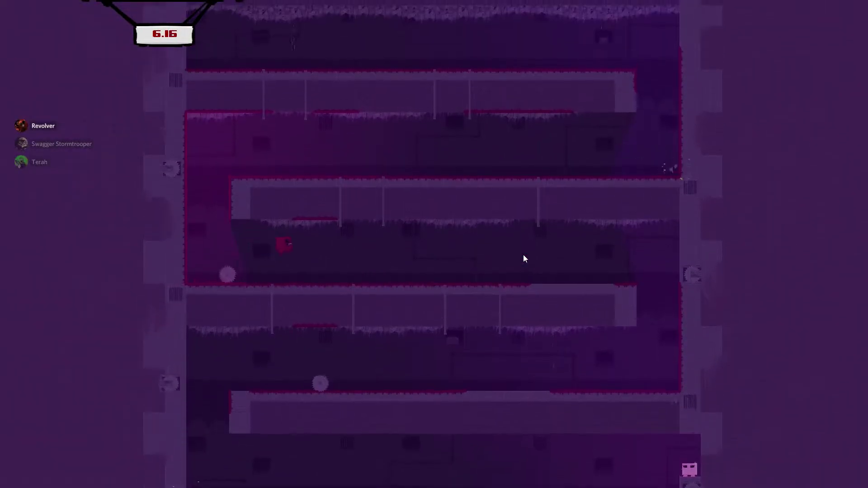
pyautogui.press('Right')
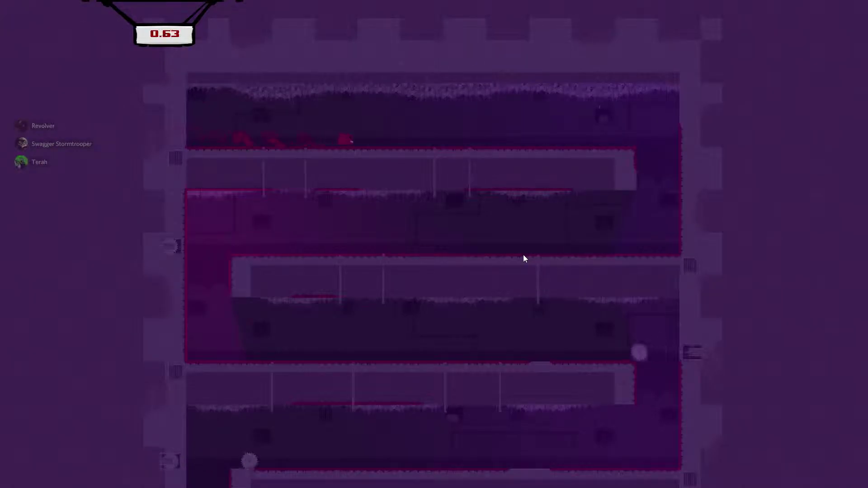
pyautogui.press('Right')
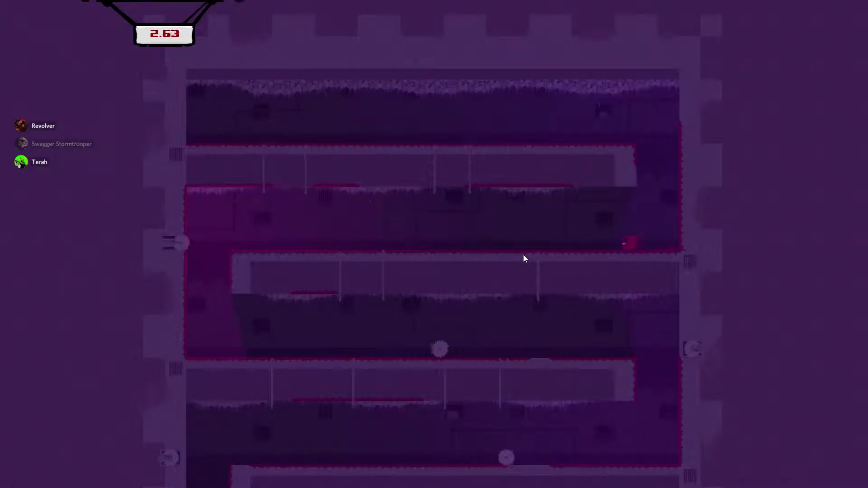
pyautogui.press('Left')
pyautogui.press('Left')
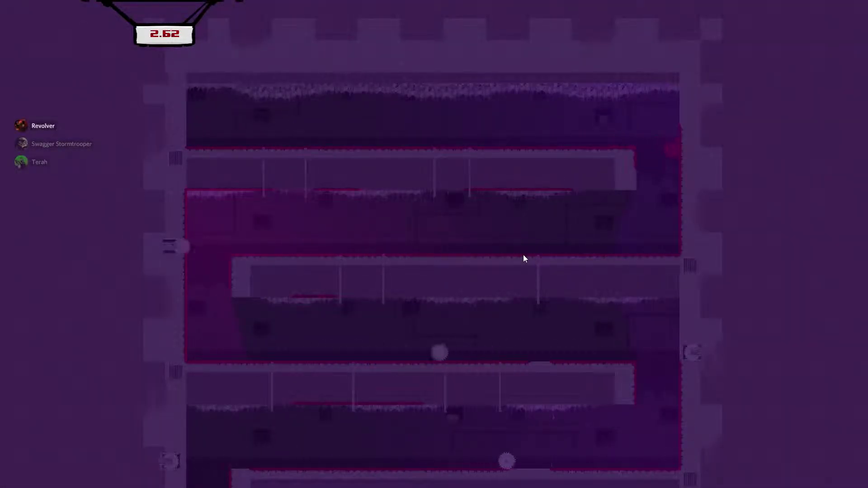
pyautogui.press('Left')
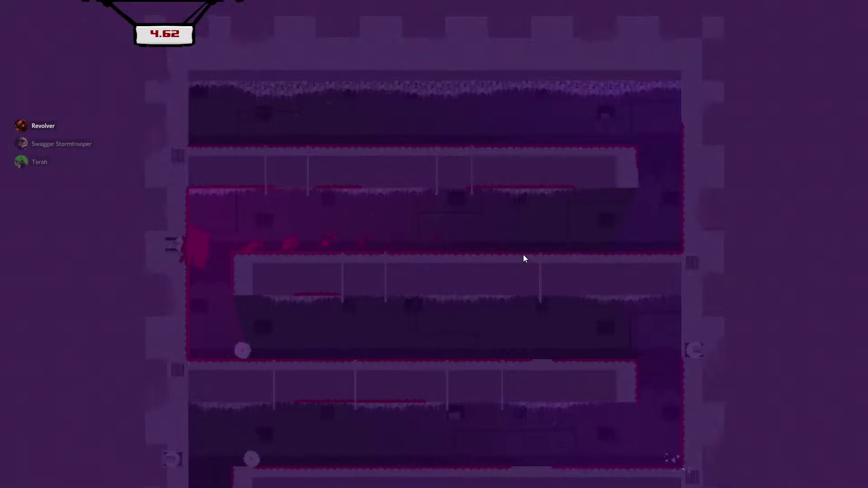
pyautogui.press('Left')
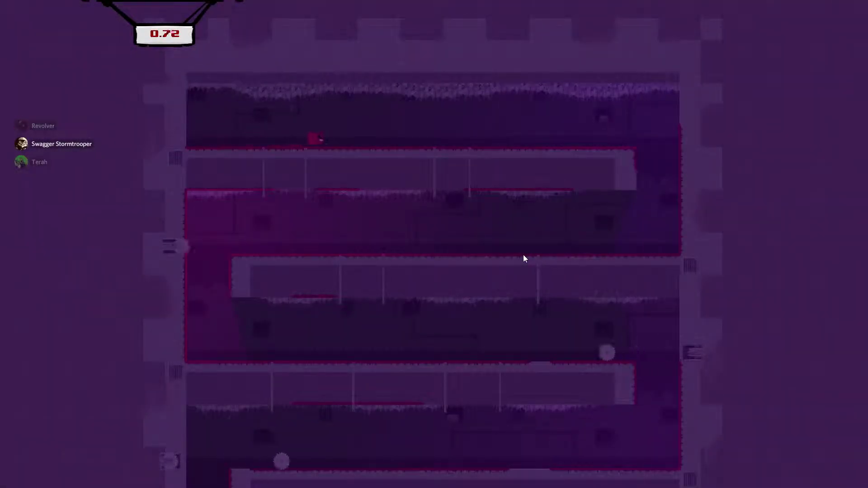
# Slide down to the corridor to clear 2-3 Memories and start the dark tower level
pyautogui.press('Left')
pyautogui.press('Left')
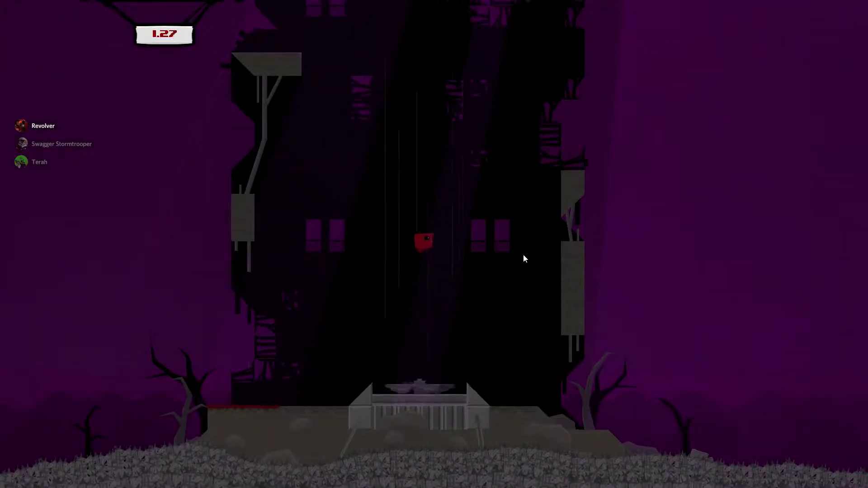
# Wall-jump up both sides of the purple tower toward the left platform, retrying after falls
pyautogui.press('Left')
pyautogui.press('Left')
pyautogui.press('space')
pyautogui.press('Left')
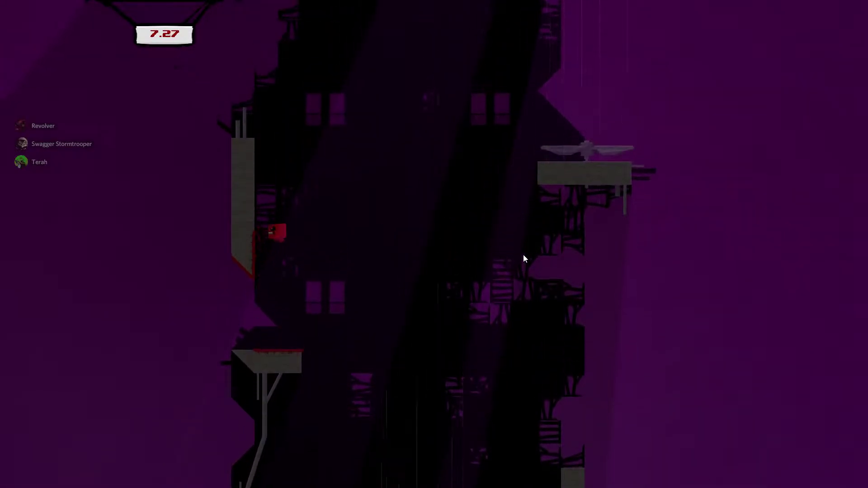
pyautogui.press('space')
pyautogui.press('Right')
pyautogui.press('space')
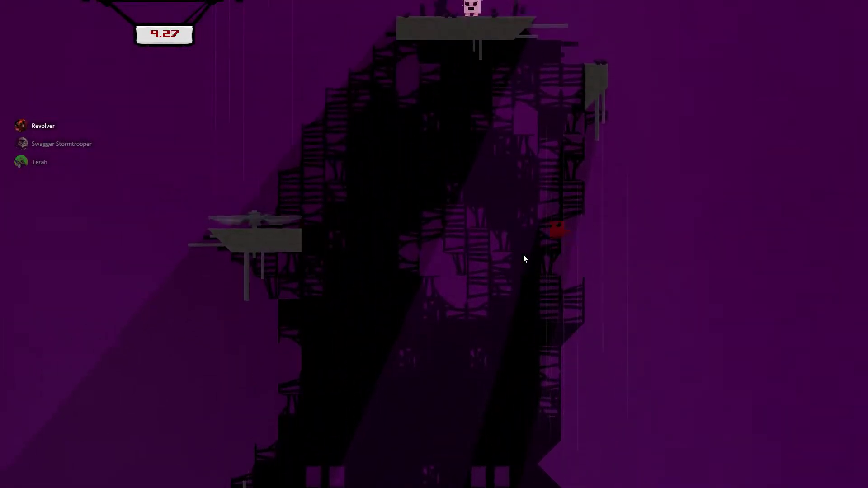
pyautogui.press('Left')
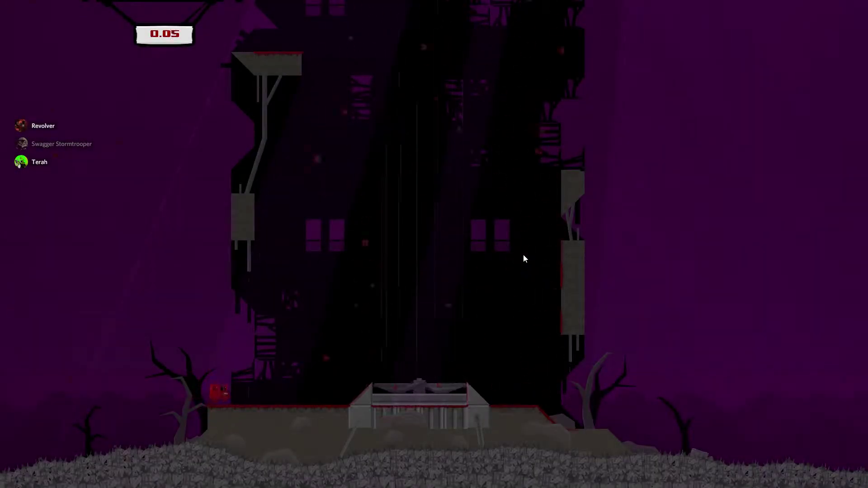
pyautogui.press('Left')
pyautogui.press('space')
pyautogui.press('space')
pyautogui.press('Right')
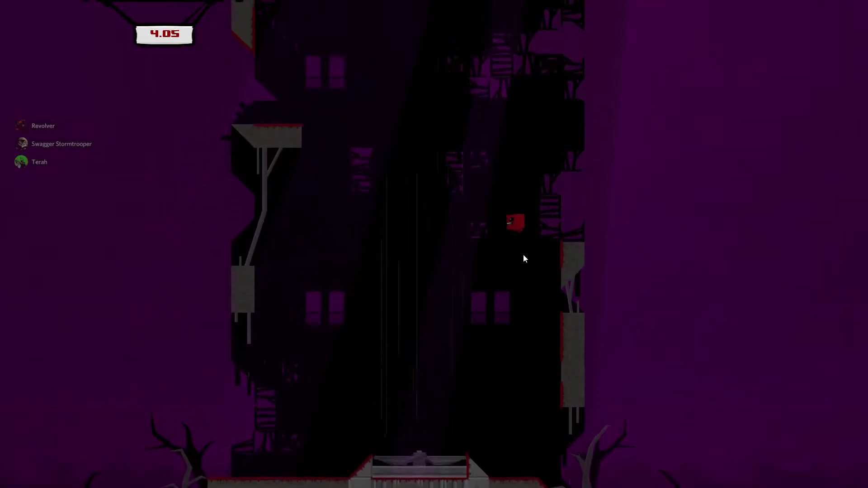
pyautogui.press('Left')
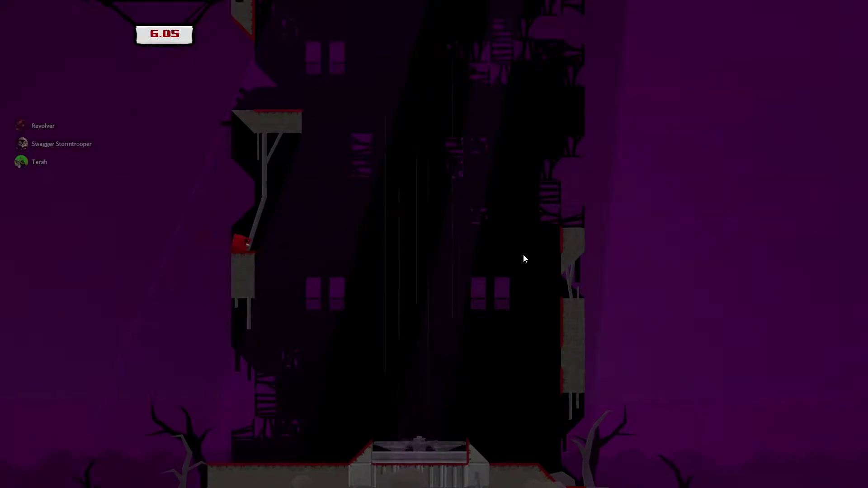
pyautogui.press('space')
pyautogui.press('Right')
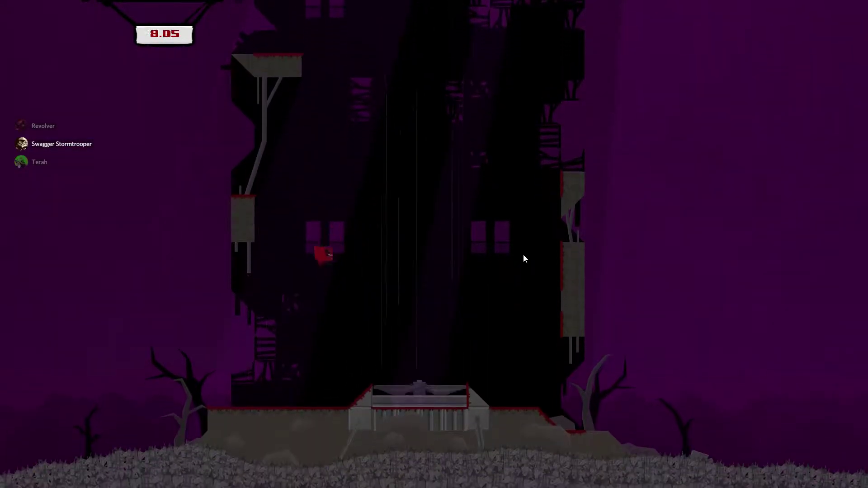
pyautogui.press('space')
pyautogui.press('Left')
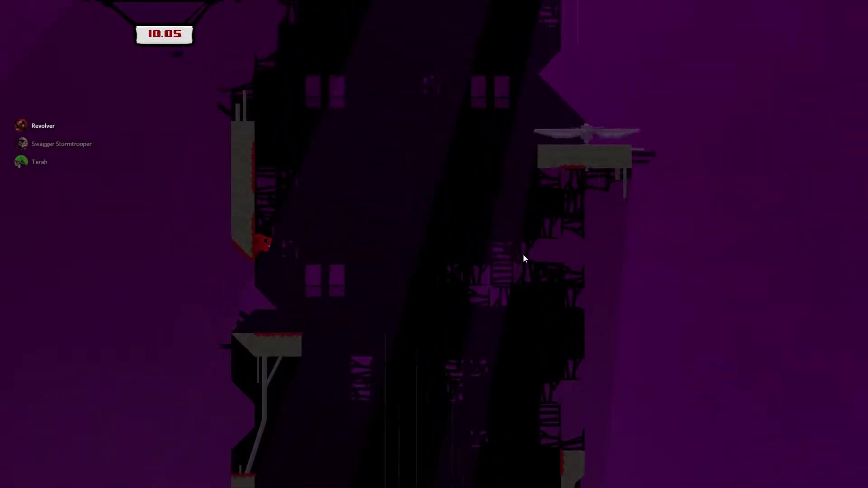
pyautogui.press('space')
pyautogui.press('Right')
pyautogui.press('space')
pyautogui.press('Right')
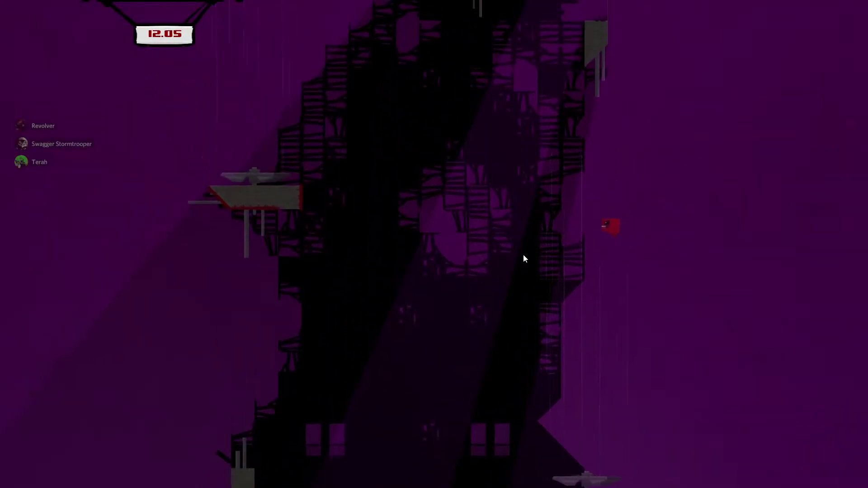
pyautogui.press('space')
pyautogui.press('Left')
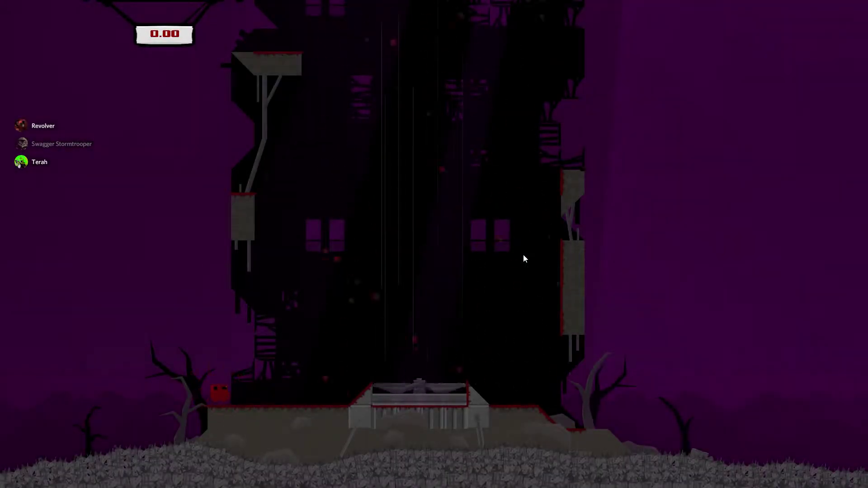
# Climb the purple tower via its ledges and bottom pad to reach Bandage Girl at the top
pyautogui.press('space')
pyautogui.press('Right')
pyautogui.press('space')
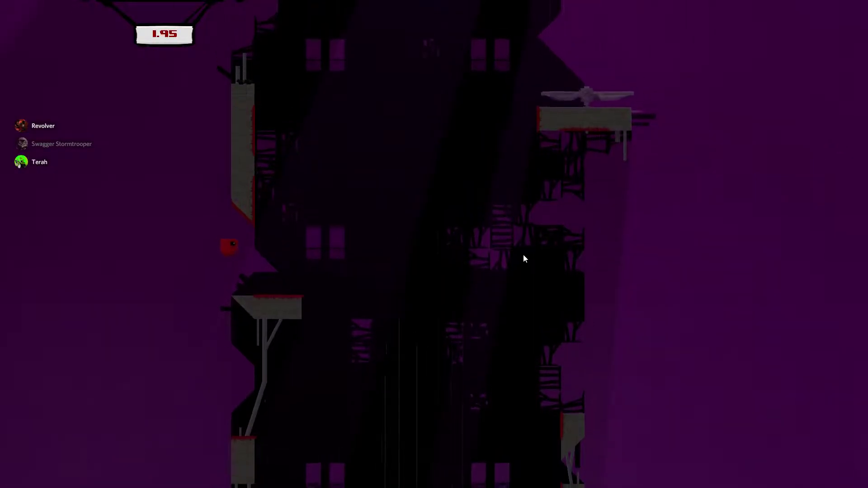
pyautogui.press('space')
pyautogui.press('Left')
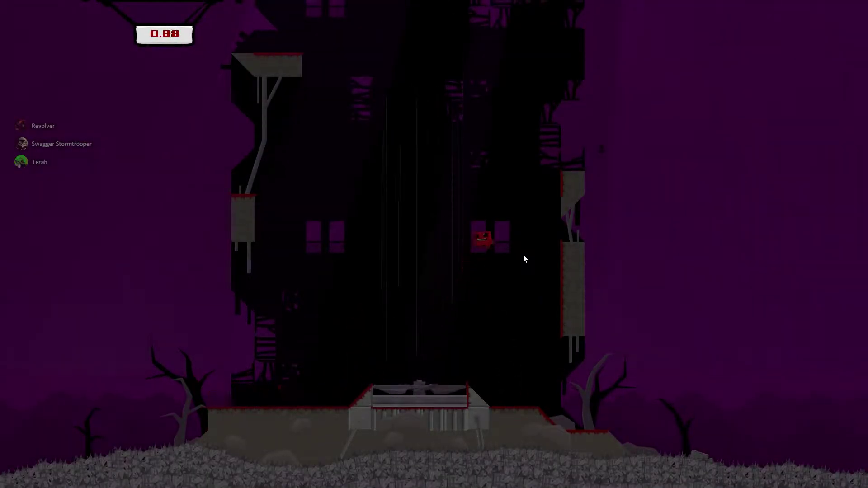
pyautogui.press('space')
pyautogui.press('Left')
pyautogui.press('space')
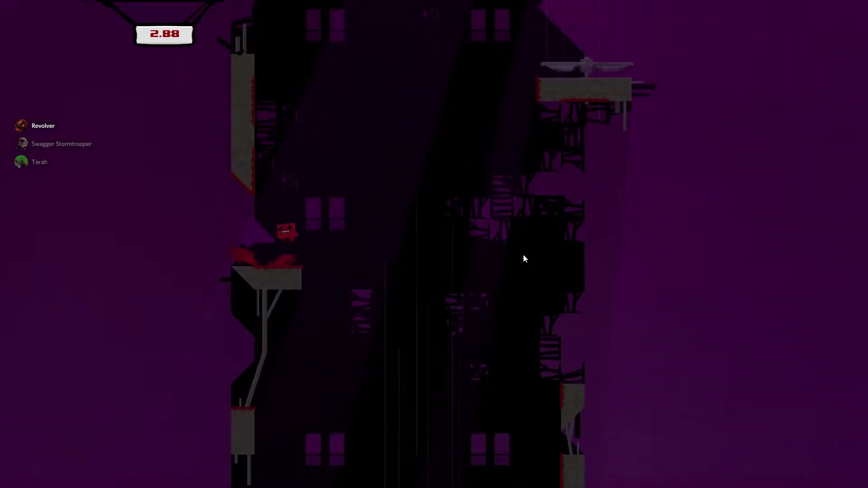
pyautogui.press('space')
pyautogui.press('Right')
pyautogui.press('space')
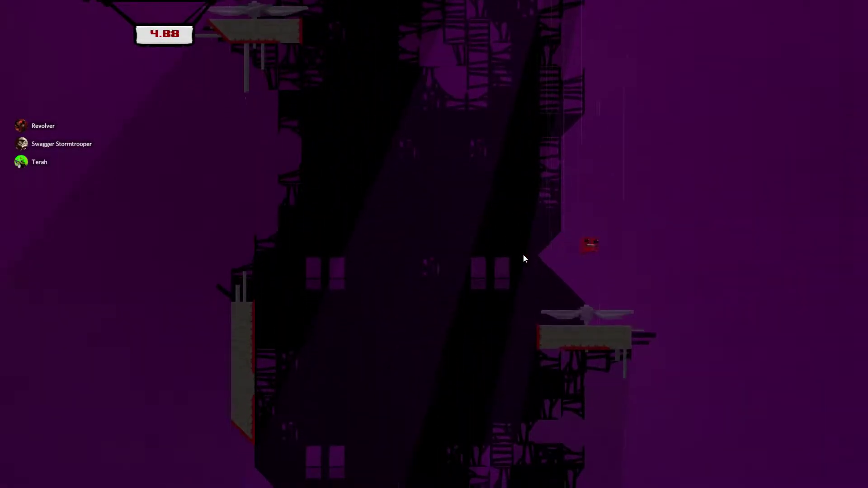
pyautogui.press('space')
pyautogui.press('Left')
pyautogui.press('space')
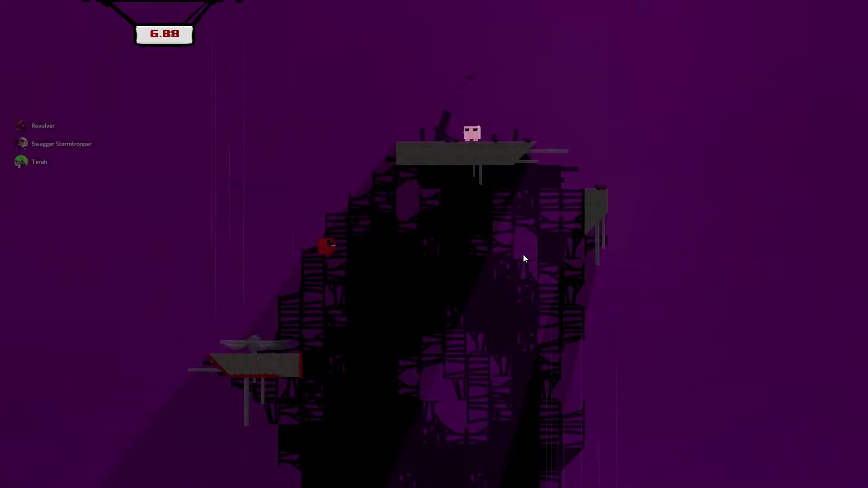
pyautogui.press('Left')
pyautogui.press('space')
pyautogui.press('space')
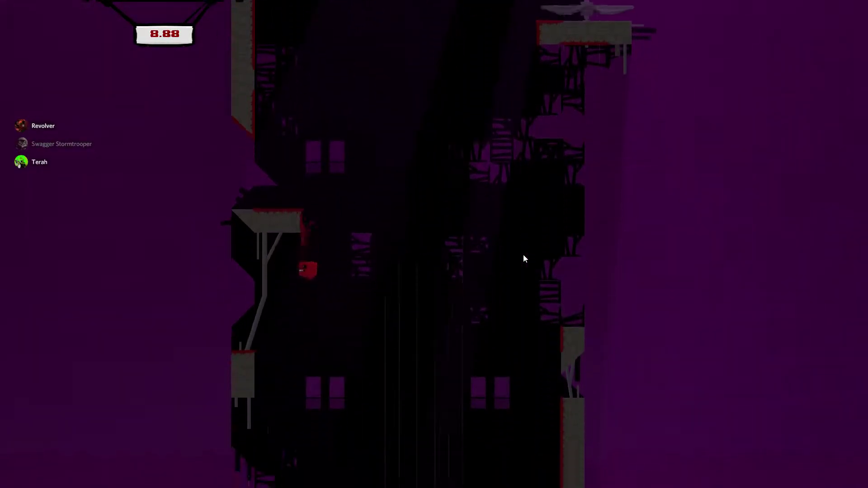
pyautogui.press('space')
pyautogui.press('Right')
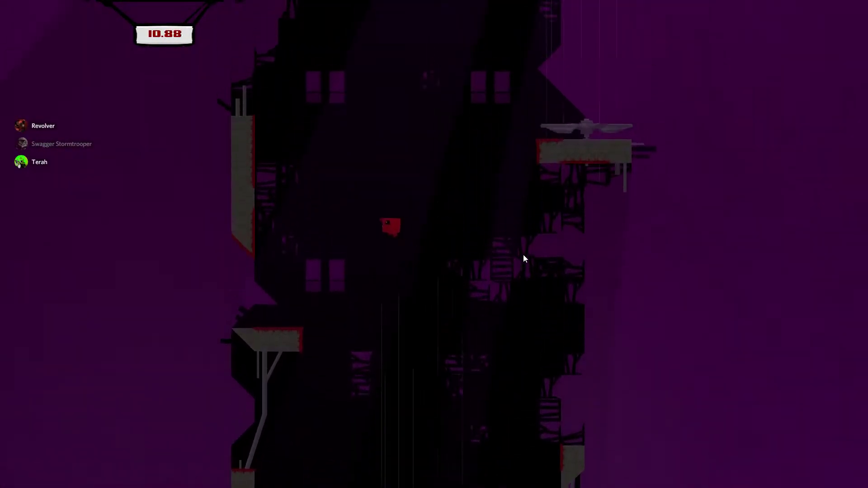
pyautogui.press('space')
pyautogui.press('space')
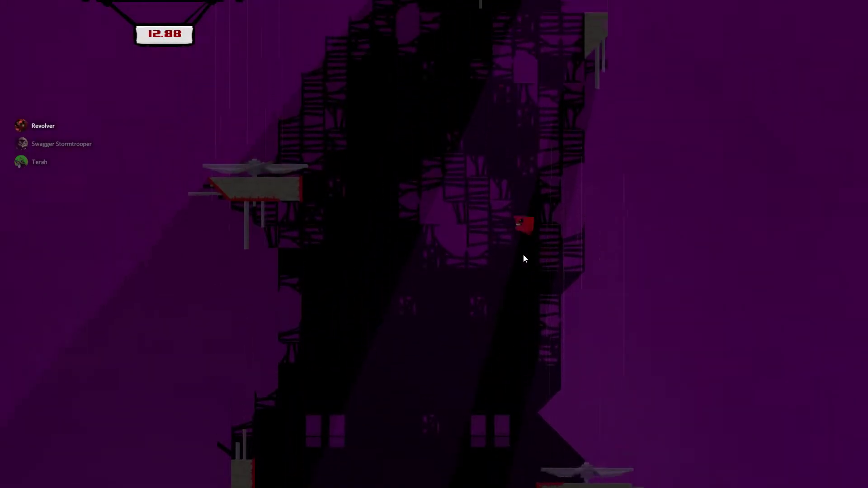
pyautogui.press('Left')
pyautogui.press('space')
pyautogui.press('space')
pyautogui.press('Right')
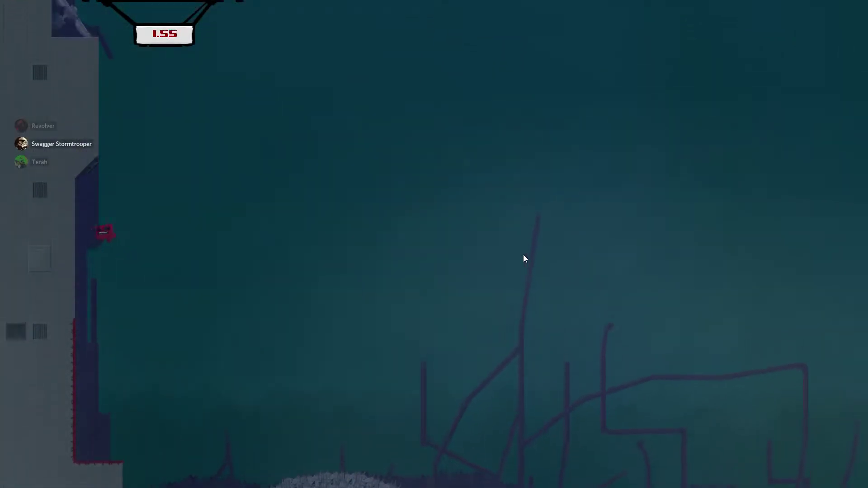
pyautogui.press('space')
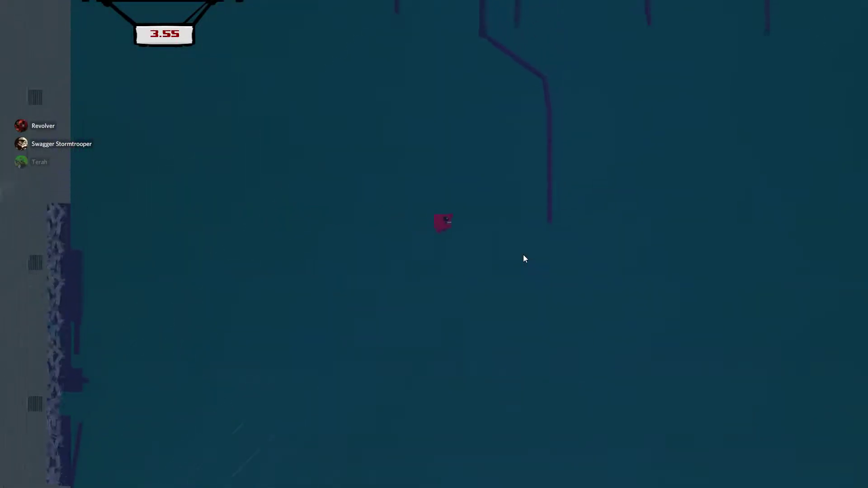
# Wall-jump back and forth across the teal level up toward the long upper platform
pyautogui.press('Right')
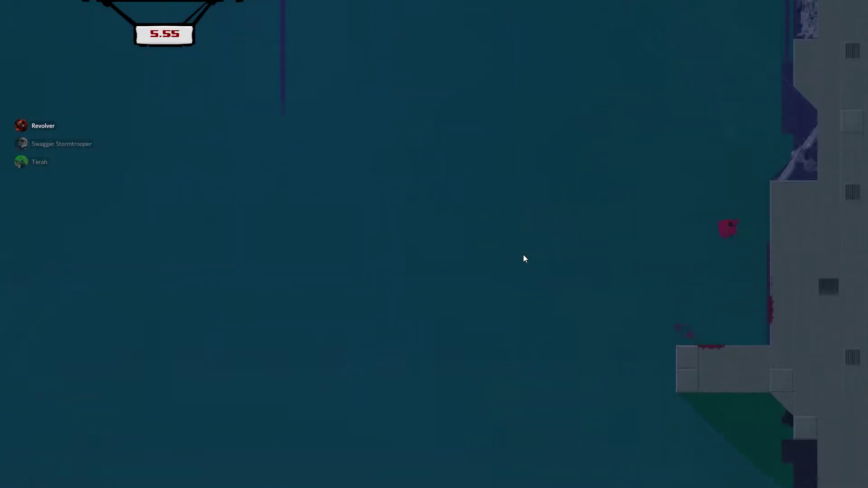
pyautogui.press('space')
pyautogui.press('Left')
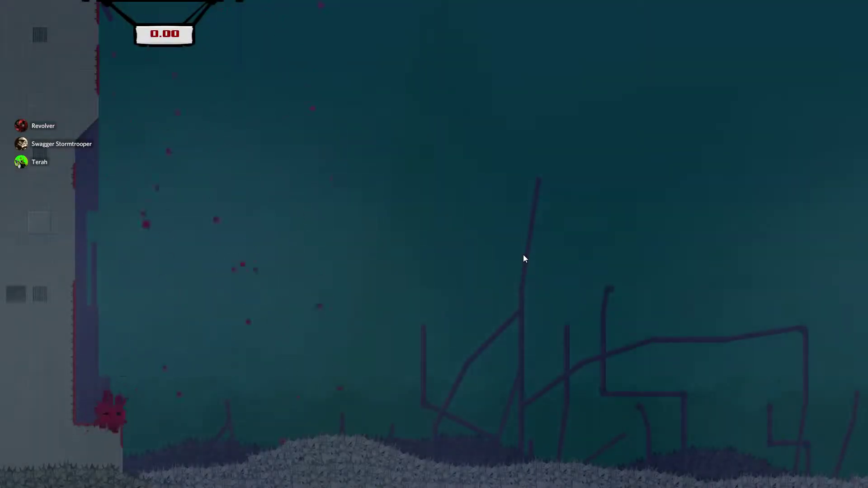
pyautogui.press('space')
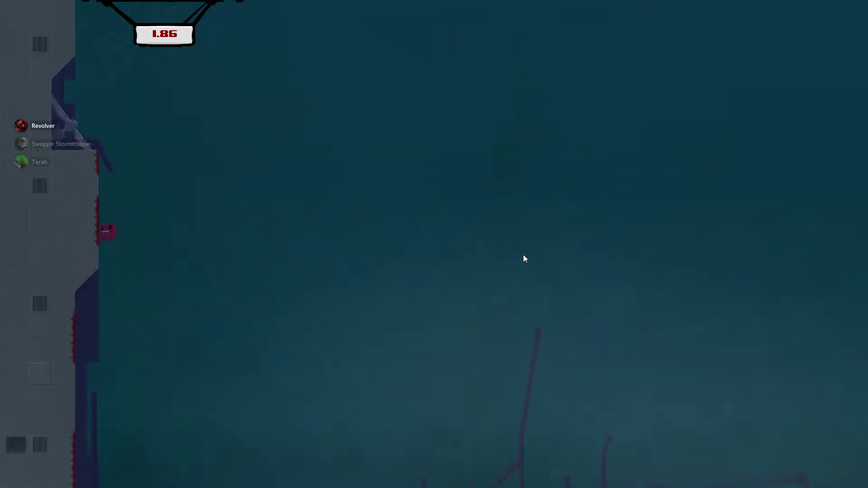
pyautogui.press('space')
pyautogui.press('Right')
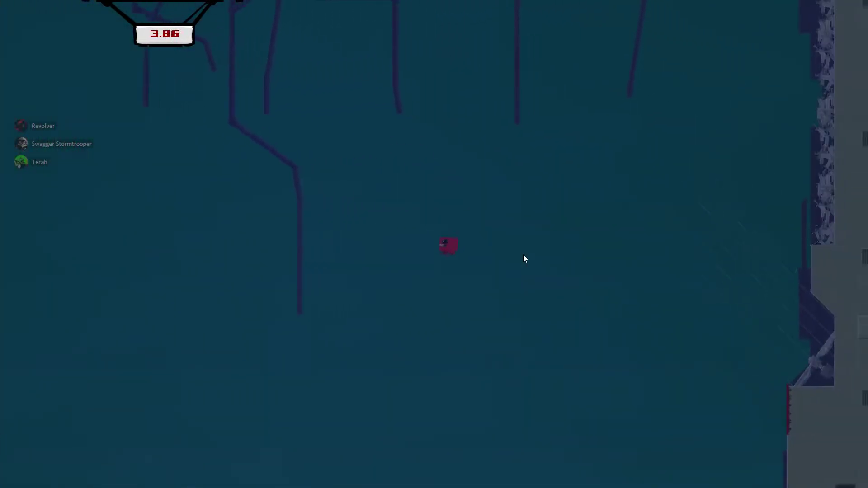
pyautogui.press('Right')
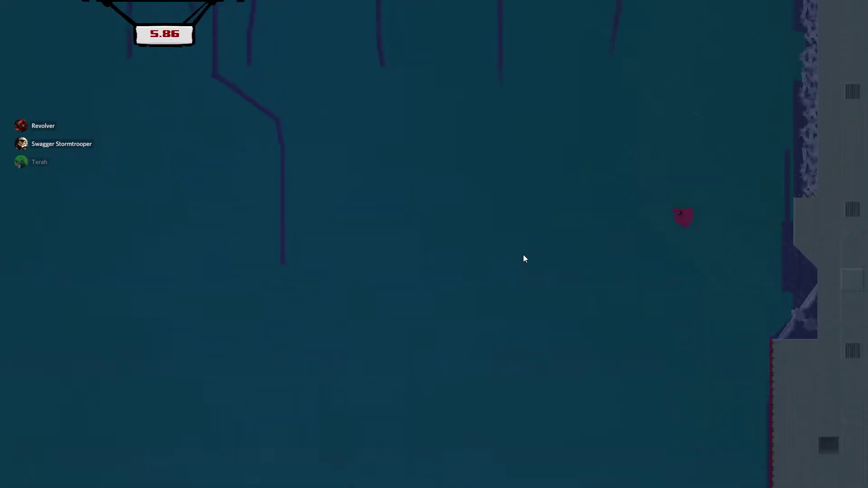
pyautogui.press('space')
pyautogui.press('Left')
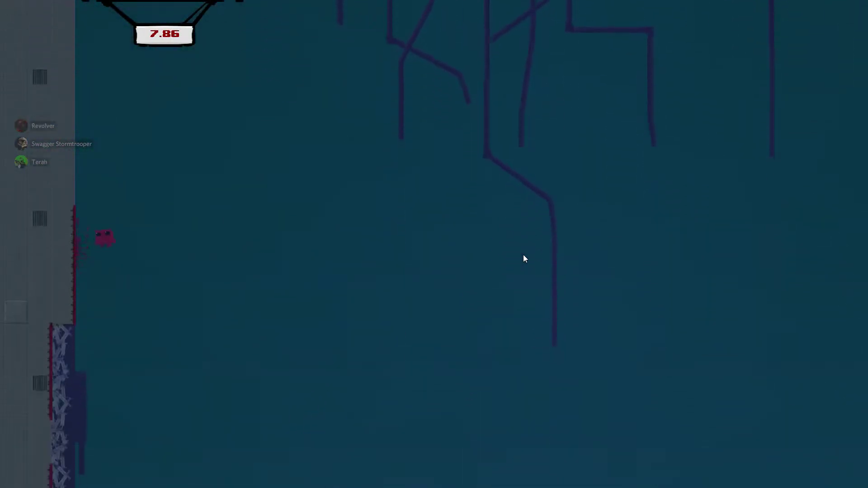
pyautogui.press('space')
pyautogui.press('Left')
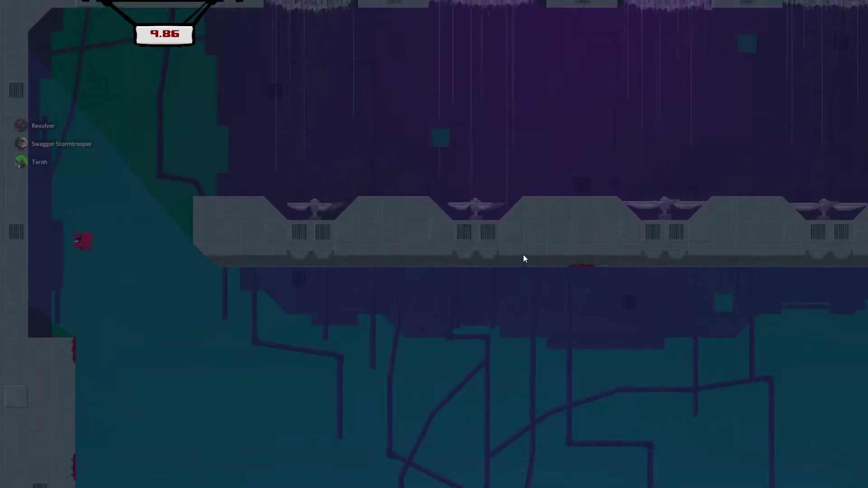
pyautogui.press('space')
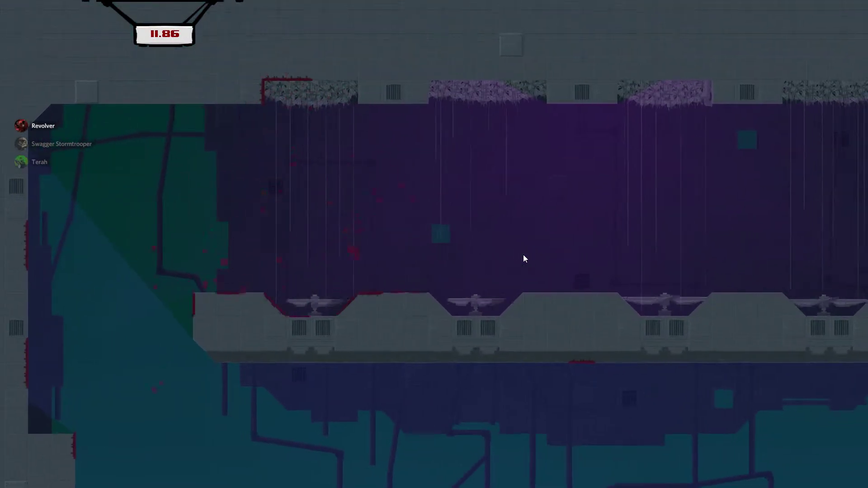
# After restarting, wall-jump across the teal level again and run right to Level Complete
pyautogui.press('space')
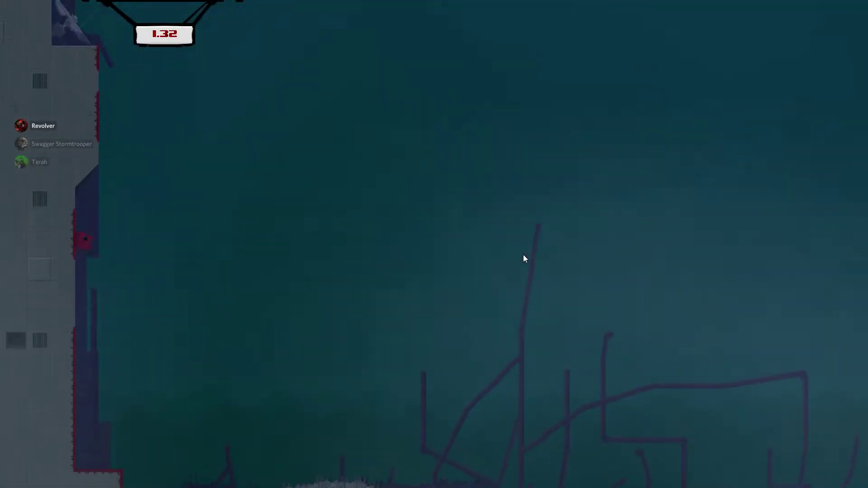
pyautogui.press('space')
pyautogui.press('Right')
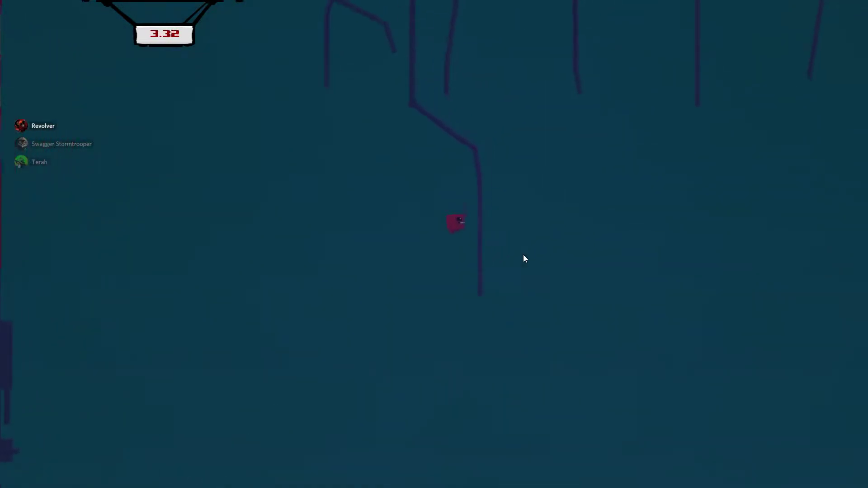
pyautogui.press('Right')
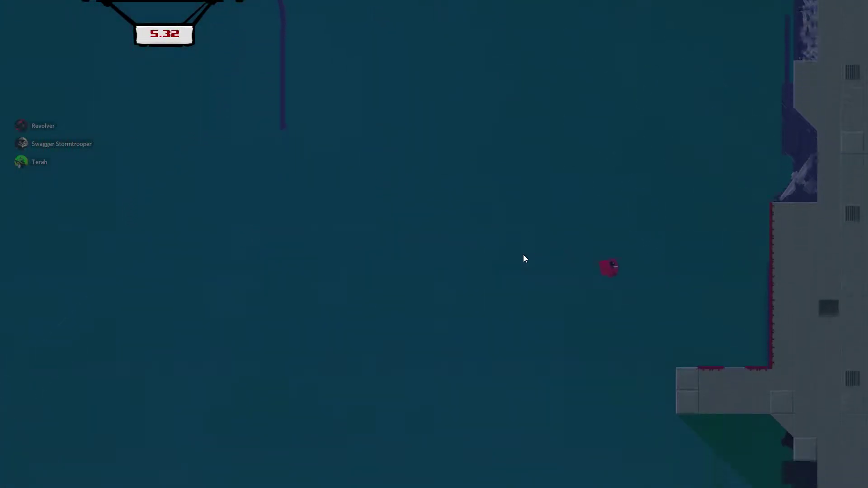
pyautogui.press('space')
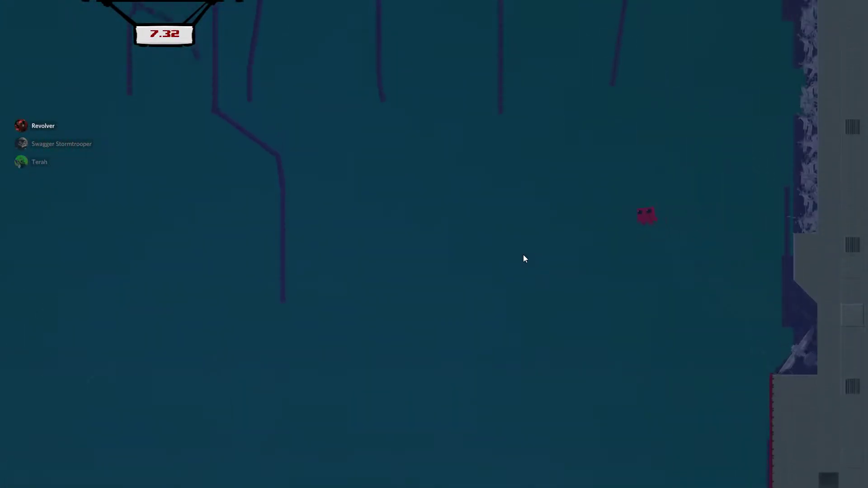
pyautogui.press('Left')
pyautogui.press('Left')
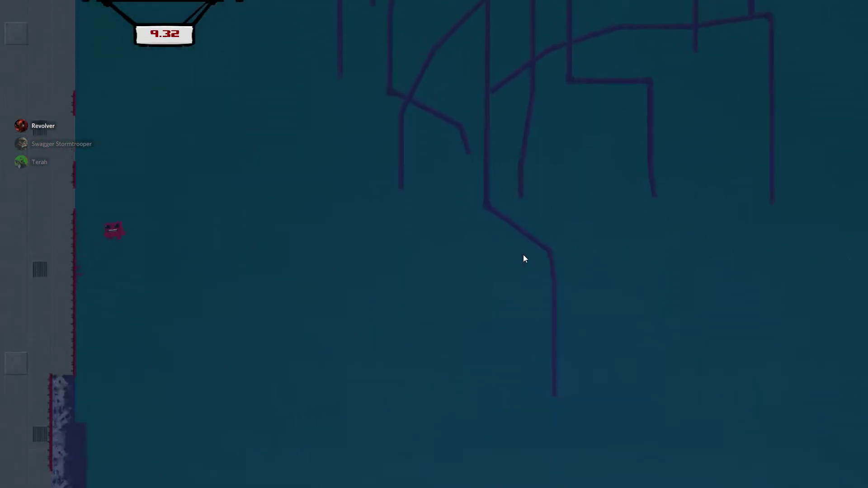
pyautogui.press('space')
pyautogui.press('space')
pyautogui.press('Right')
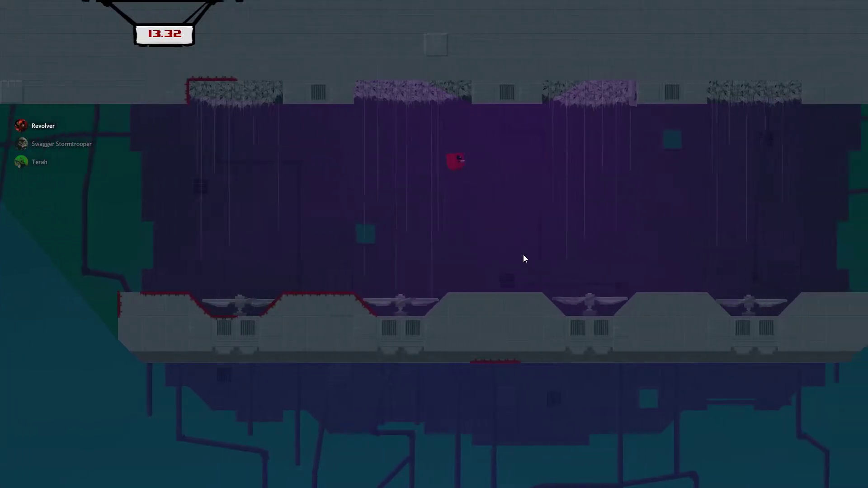
pyautogui.press('space')
# Reach Bandage Girl, start 2-6 The Grain, and climb the left wall to leap right
pyautogui.press('Right')
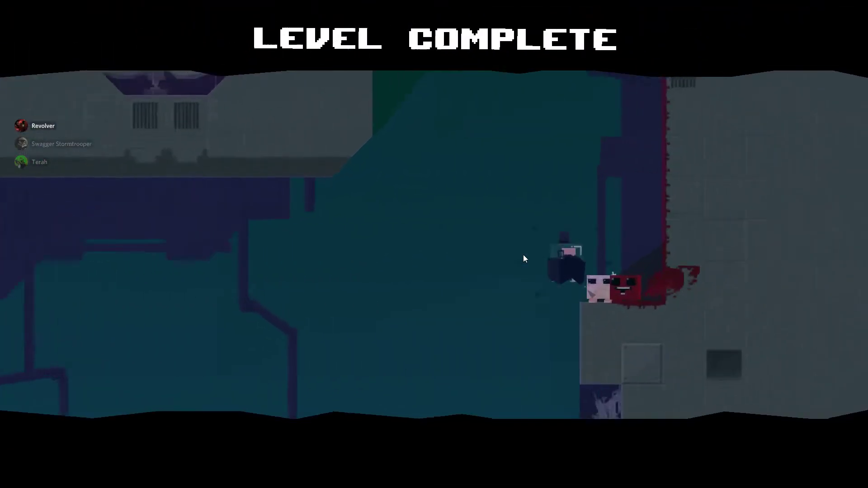
pyautogui.press('space')
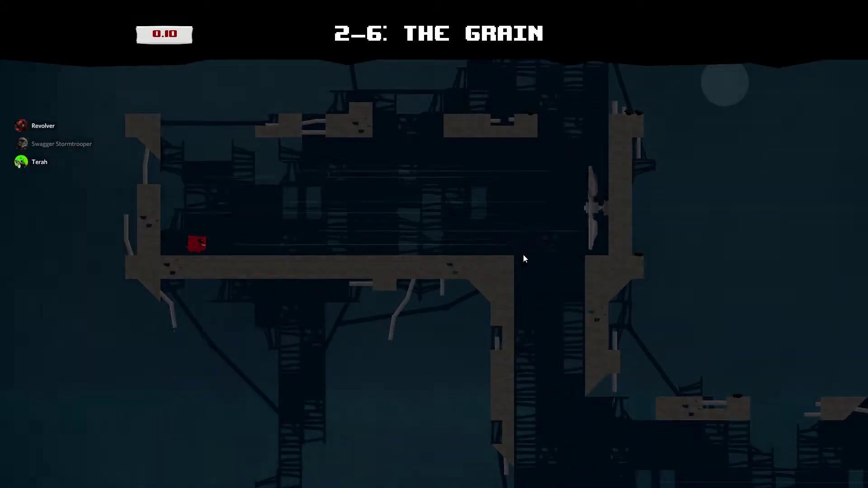
pyautogui.press('Right')
pyautogui.press('Left')
pyautogui.press('space')
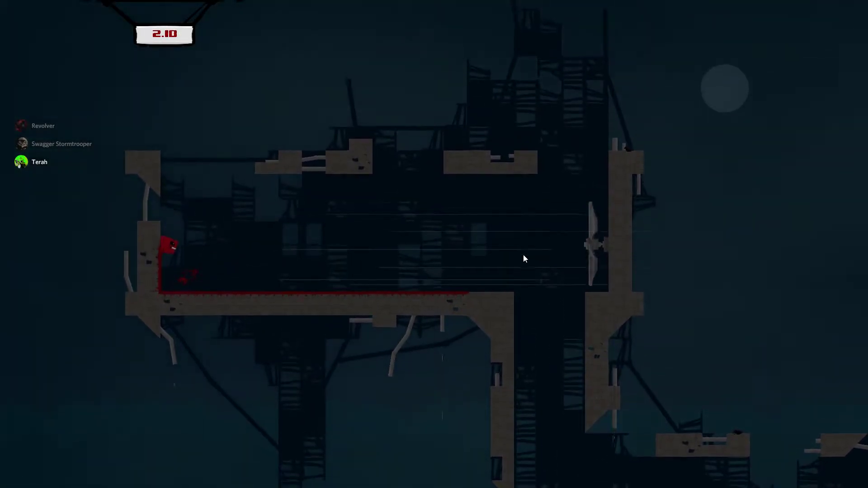
pyautogui.press('space')
pyautogui.press('Right')
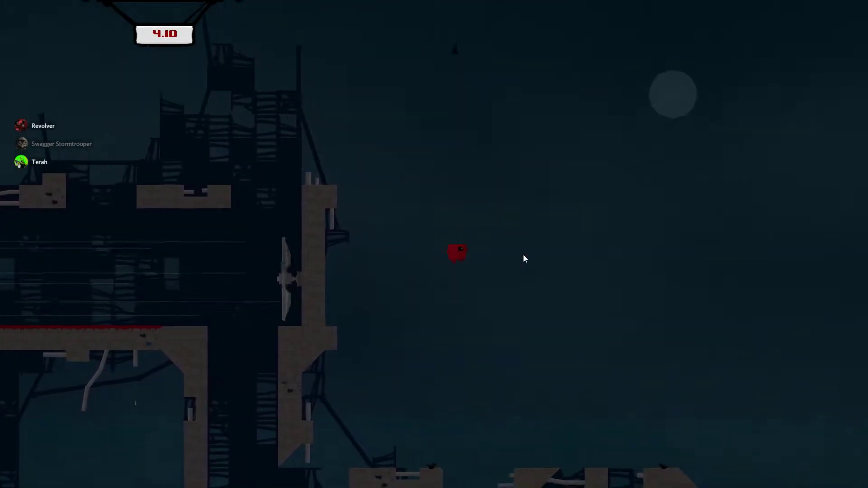
# Drop down the shaft into the purple room, reach Bandage Girl's alcove, and continue to 2-7 Hush
pyautogui.press('Right')
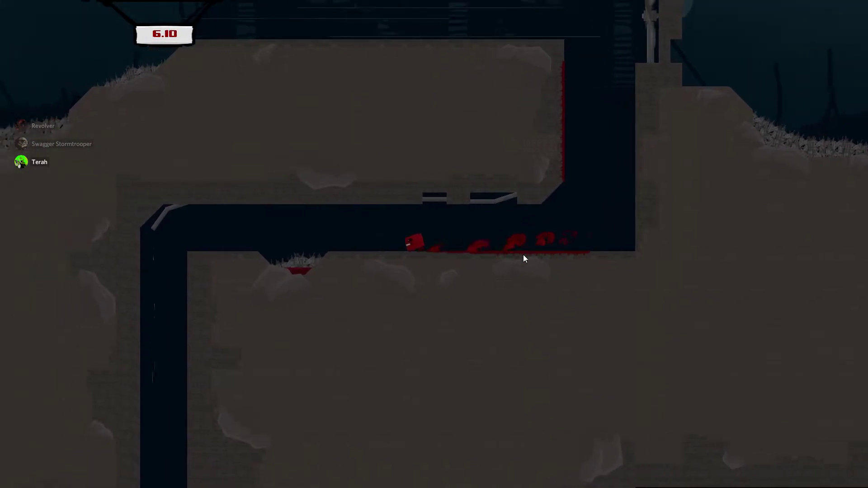
pyautogui.press('space')
pyautogui.press('Down')
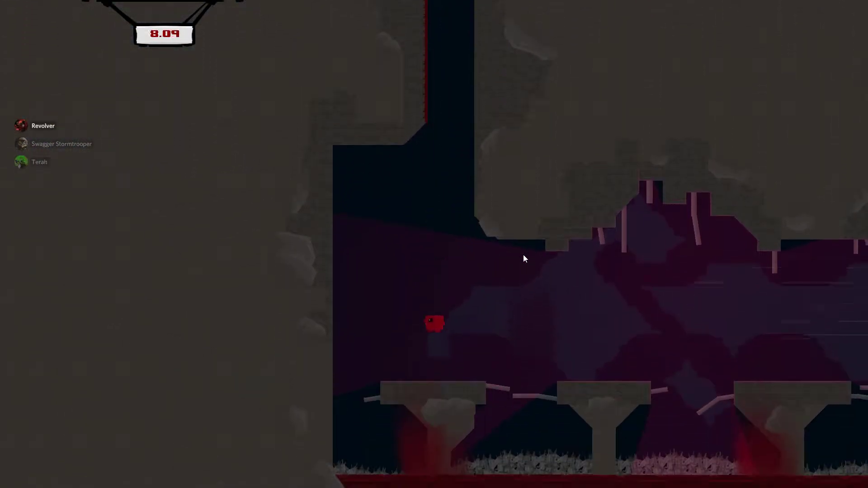
pyautogui.press('Left')
pyautogui.press('Right')
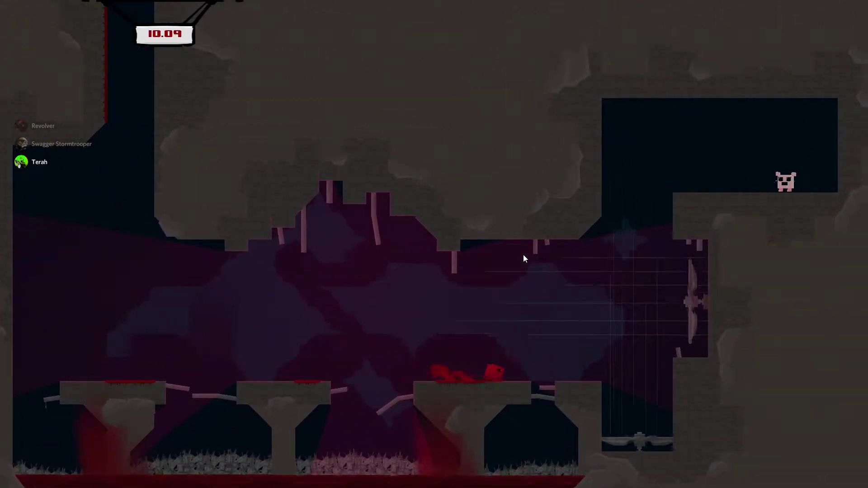
pyautogui.press('space')
pyautogui.press('Right')
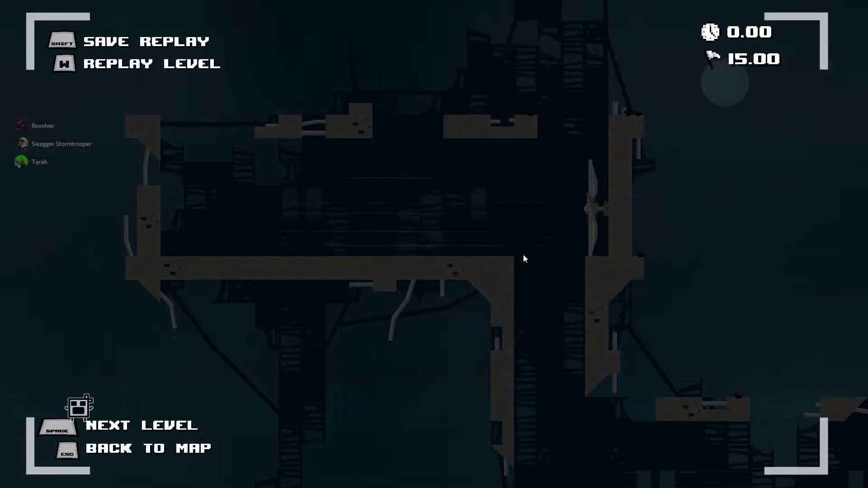
pyautogui.press('space')
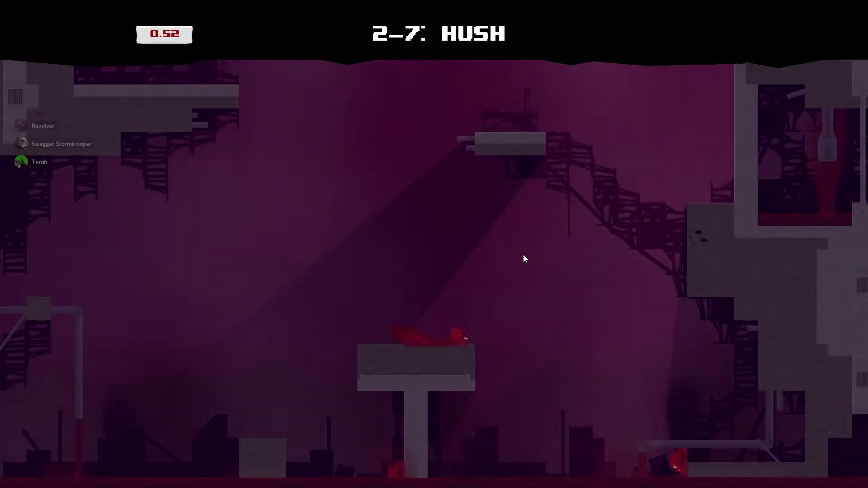
# Wall-jump up 2-7 Hush via the upper platform and left wall to Bandage Girl's ledge
pyautogui.press('Right')
pyautogui.press('space')
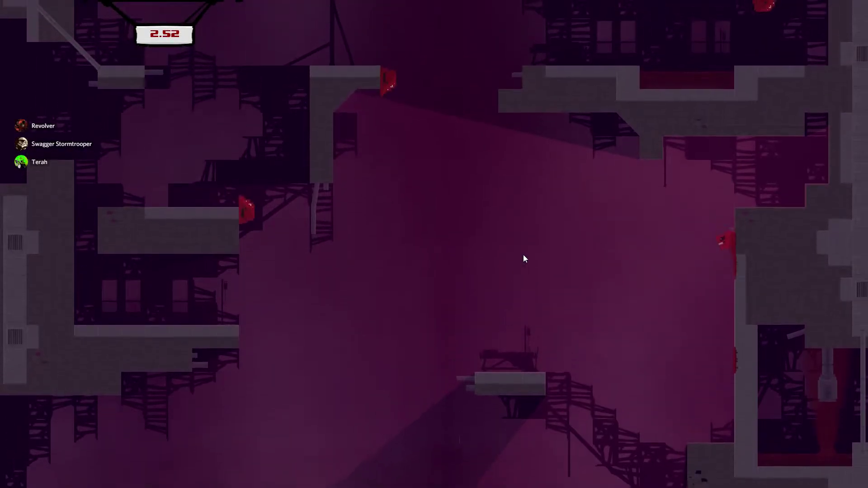
pyautogui.press('space')
pyautogui.press('Left')
pyautogui.press('space')
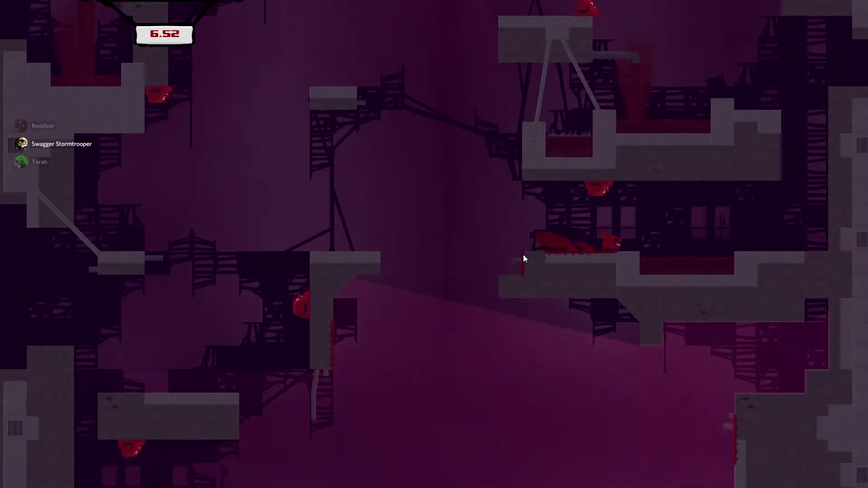
pyautogui.press('space')
pyautogui.press('Left')
pyautogui.press('space')
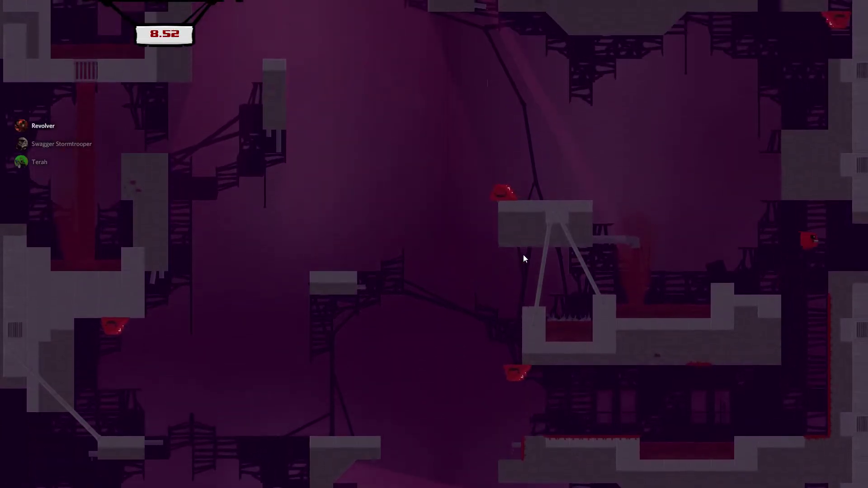
pyautogui.press('Left')
pyautogui.press('space')
pyautogui.press('space')
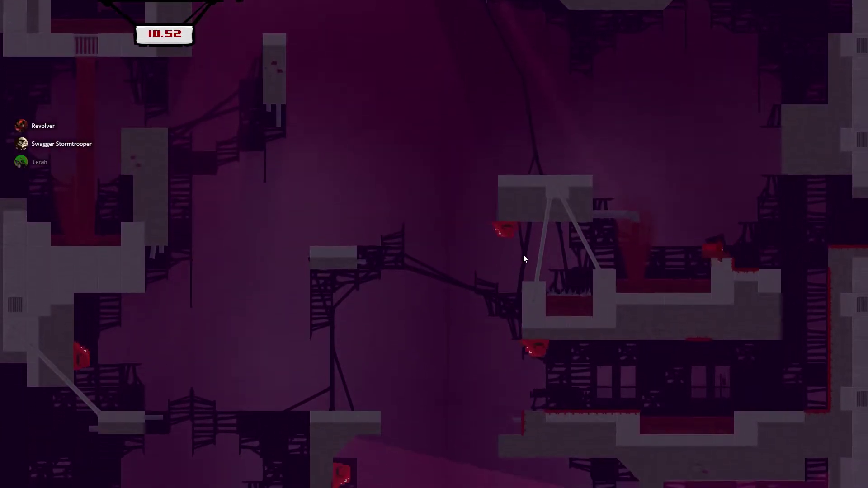
pyautogui.press('Right')
pyautogui.press('space')
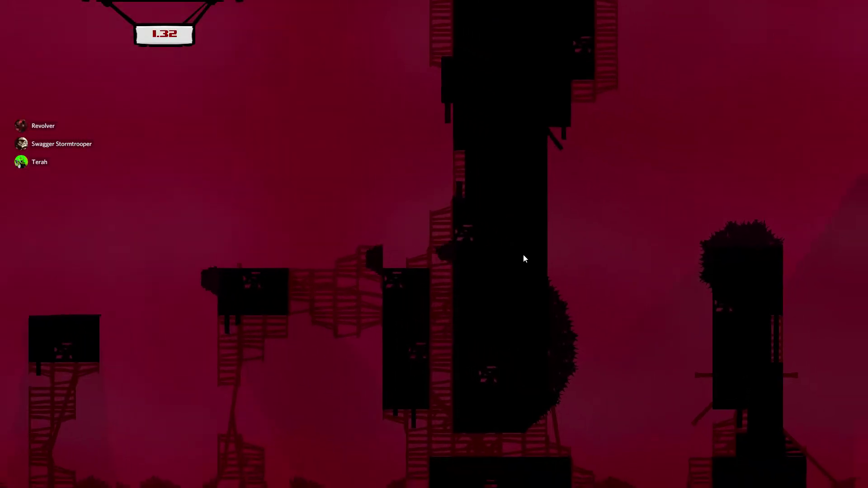
pyautogui.press('Right')
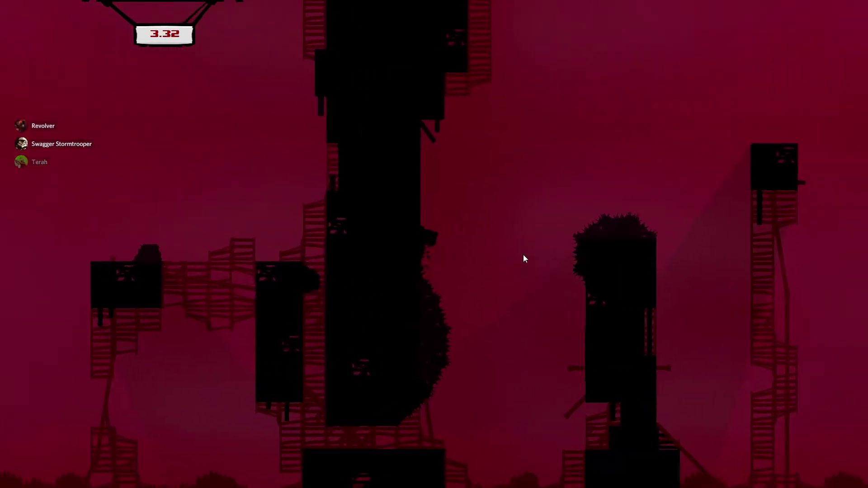
pyautogui.press('space')
pyautogui.press('Right')
pyautogui.press('space')
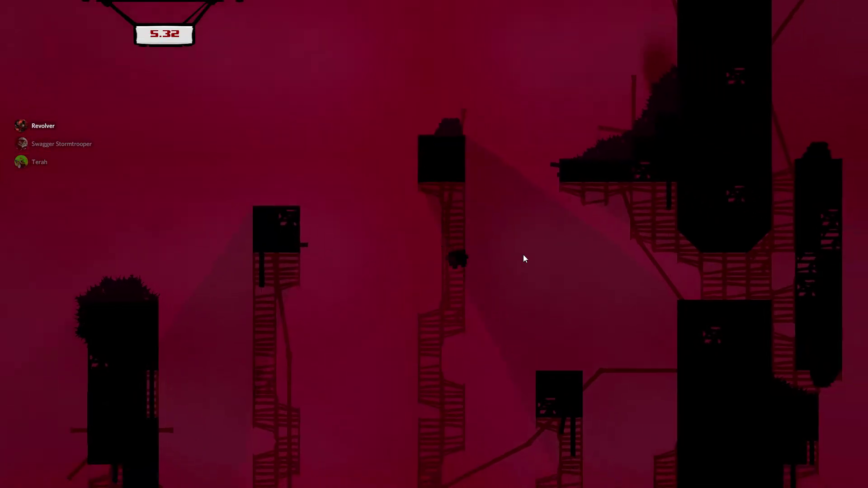
pyautogui.press('Right')
pyautogui.press('space')
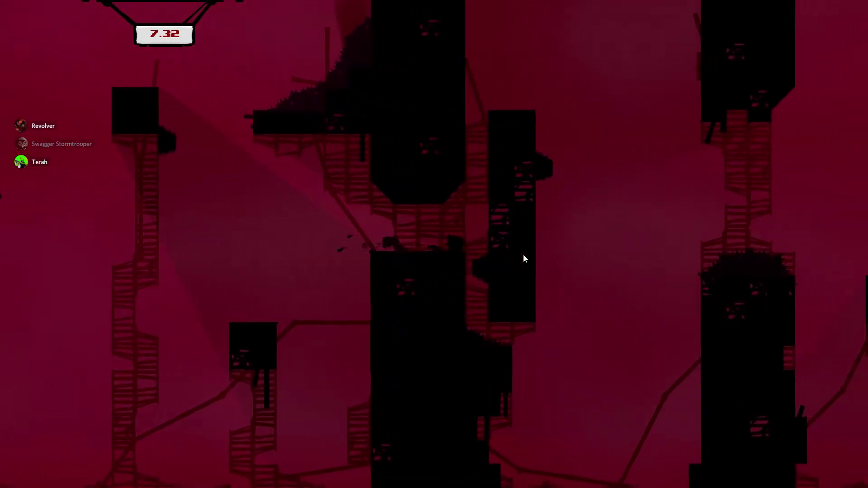
pyautogui.press('Right')
pyautogui.press('space')
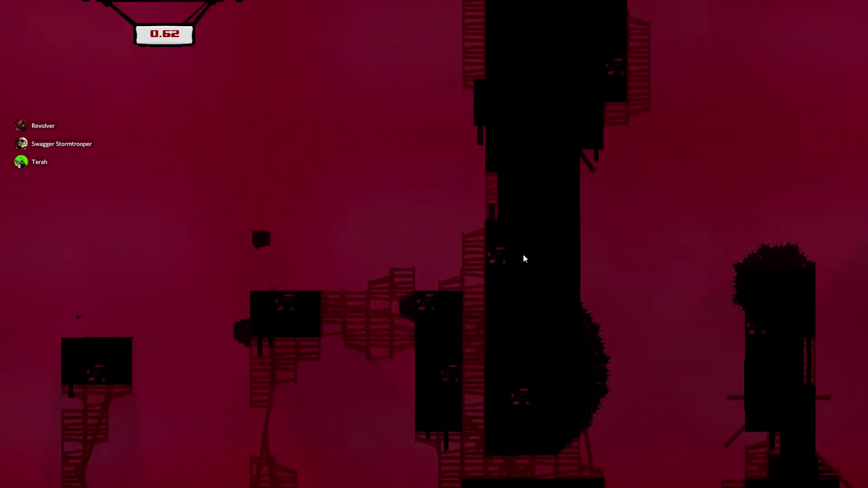
pyautogui.press('Right')
pyautogui.press('space')
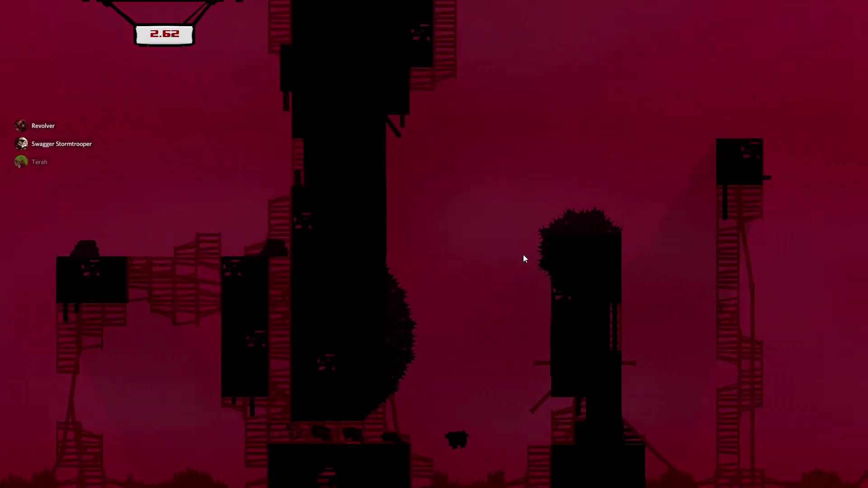
pyautogui.press('Right')
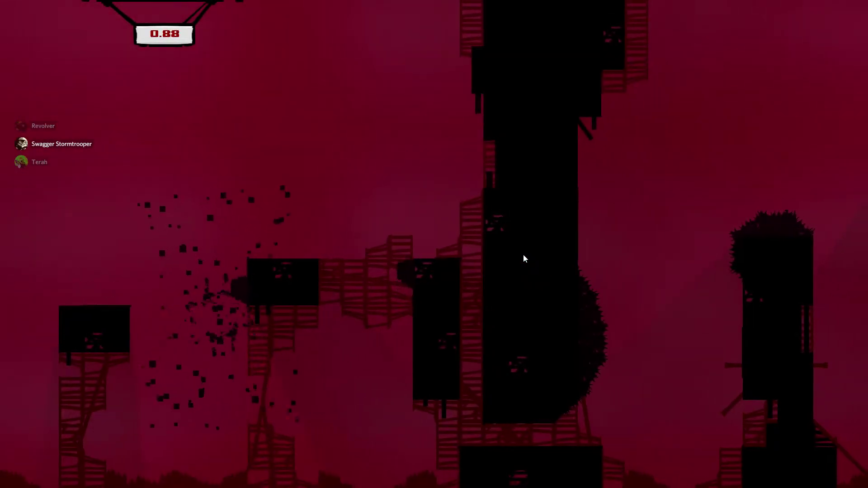
pyautogui.press('Right')
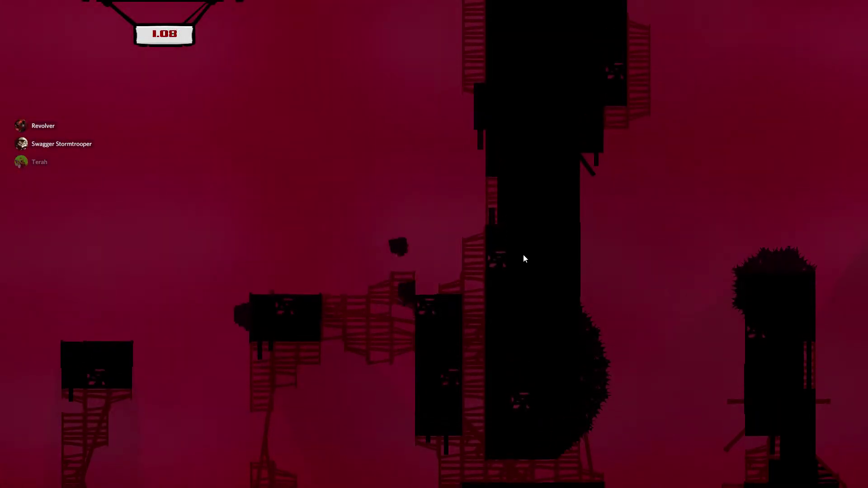
pyautogui.press('space')
pyautogui.press('Right')
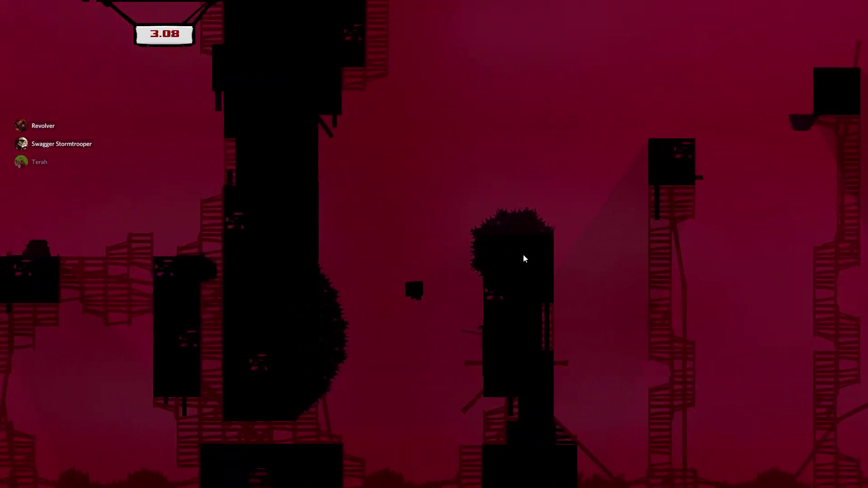
pyautogui.press('space')
pyautogui.press('Right')
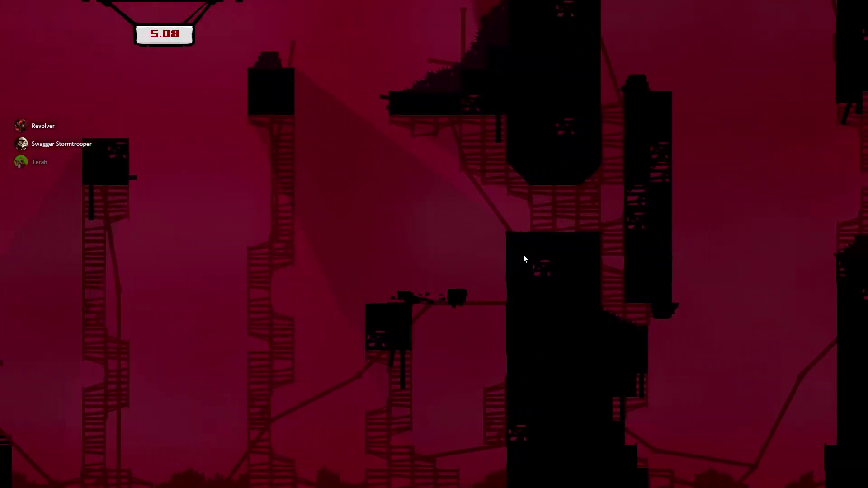
pyautogui.press('space')
pyautogui.press('Right')
pyautogui.press('space')
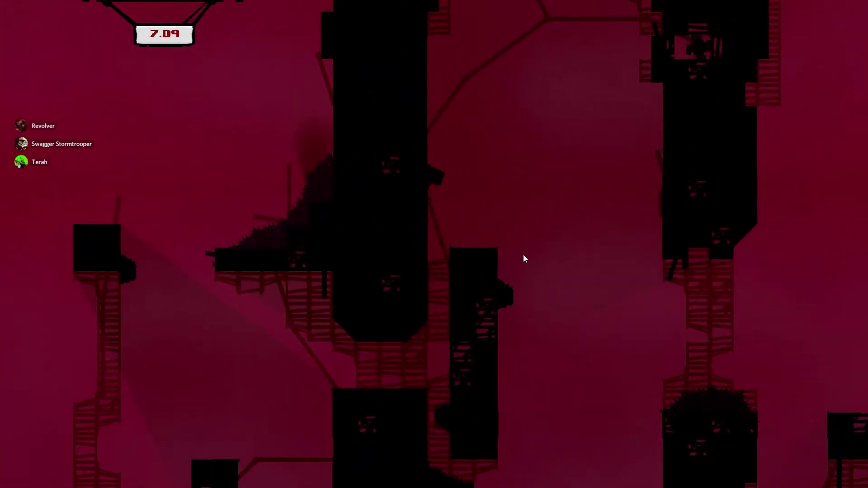
pyautogui.press('Right')
pyautogui.press('space')
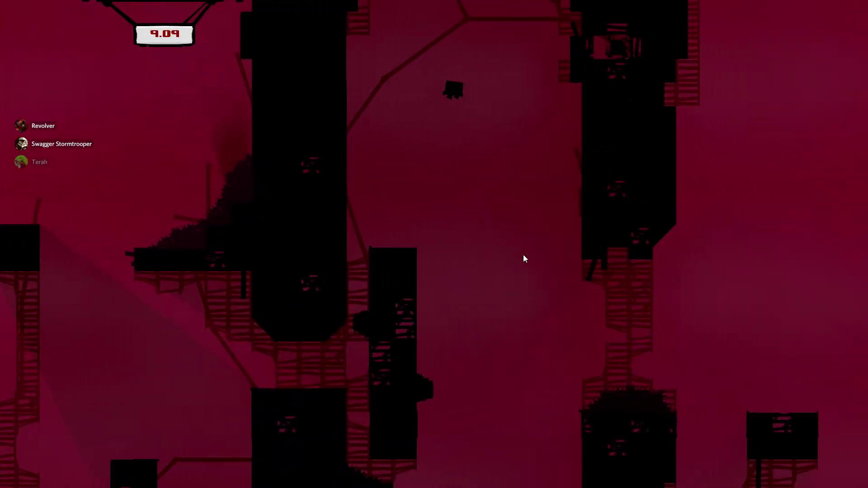
pyautogui.press('Right')
pyautogui.press('space')
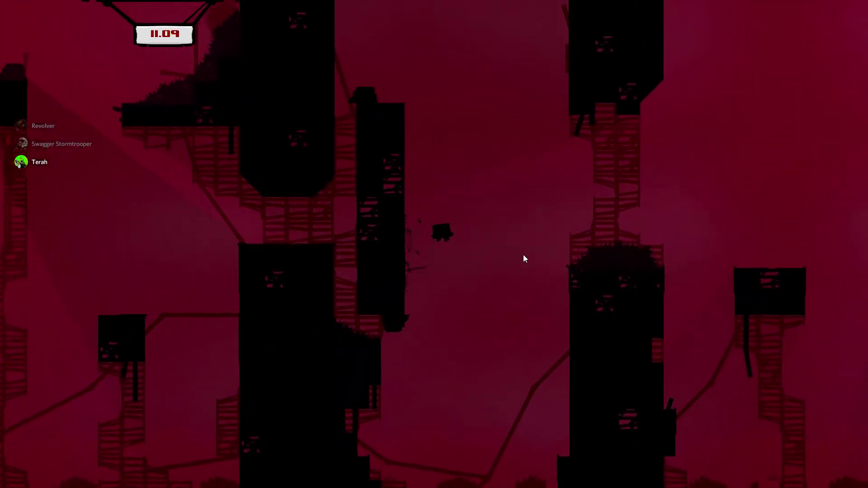
pyautogui.press('Right')
pyautogui.press('space')
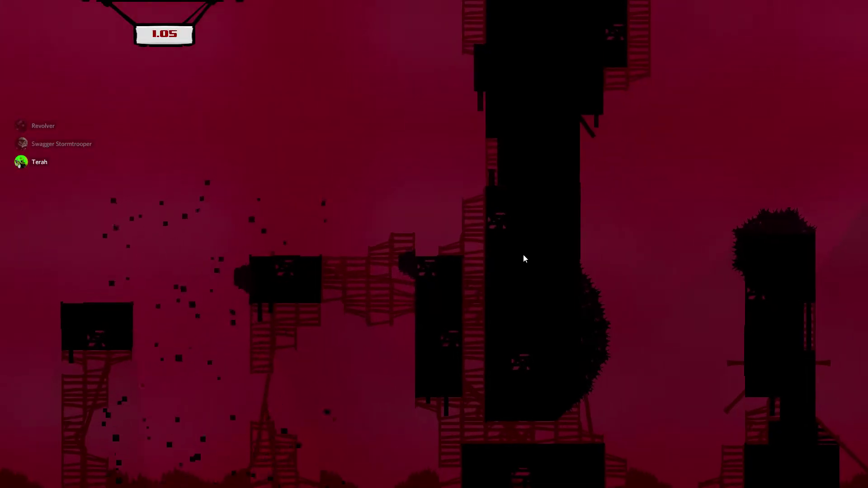
pyautogui.press('Right')
pyautogui.press('space')
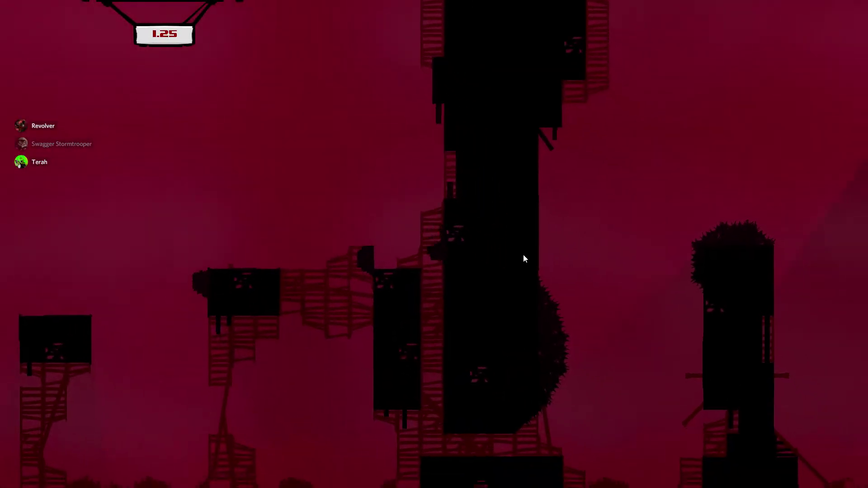
pyautogui.press('Right')
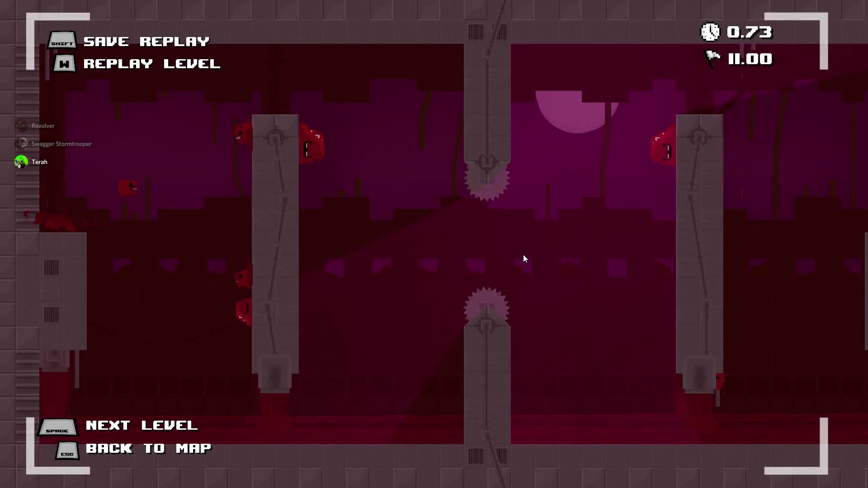
# Load level 2-10 Johnny's Cage and bring up the Game Paused menu
pyautogui.press('space')
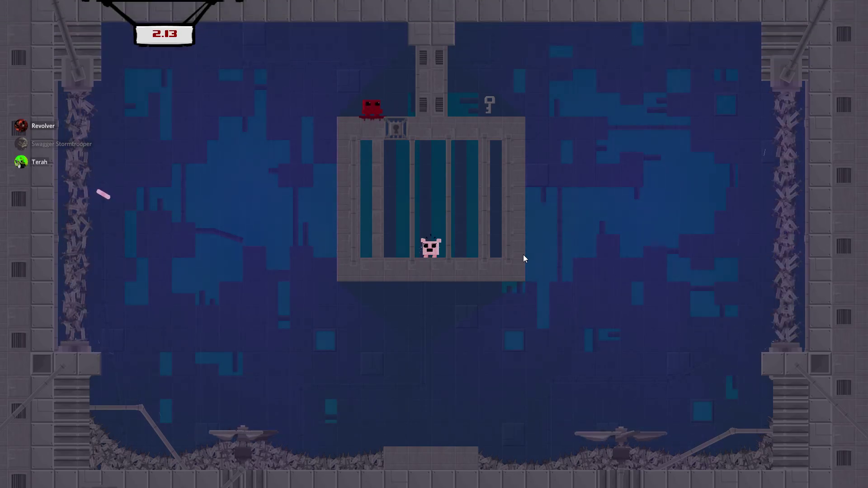
pyautogui.press('Escape')
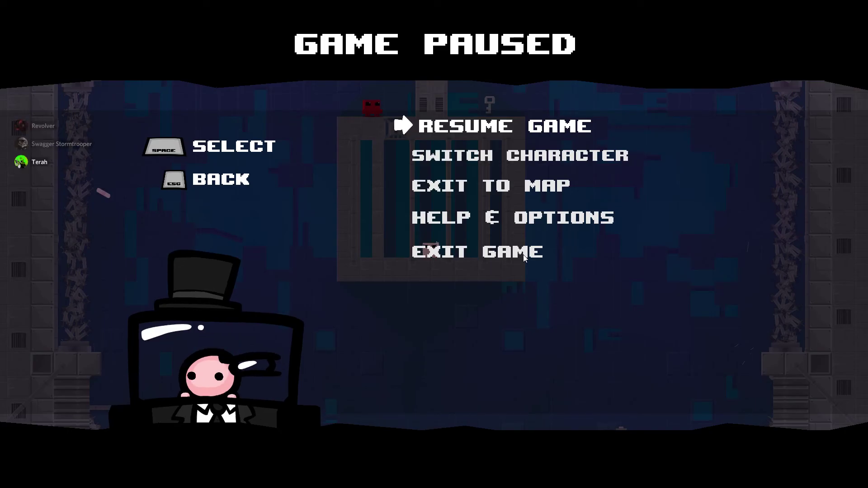